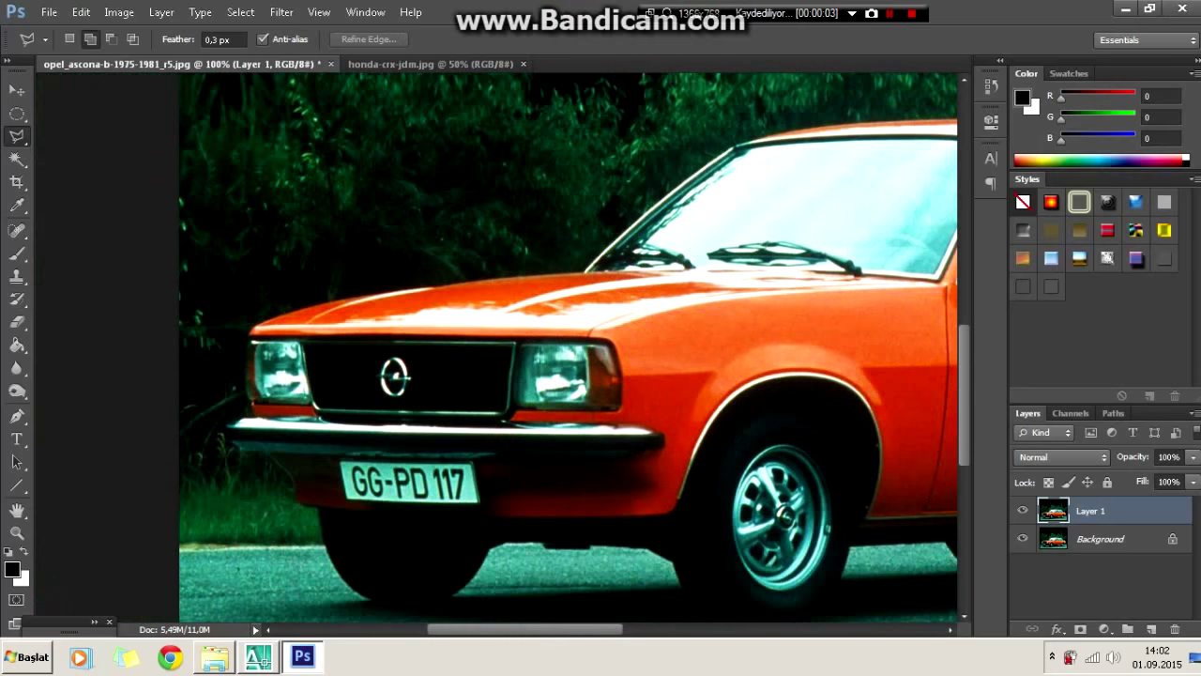
Step: Trace a polygonal lasso outline along the Opel's wheel arches on Layer 1
left_click(679, 504)
key("ctrl+plus")
key("ctrl+plus")
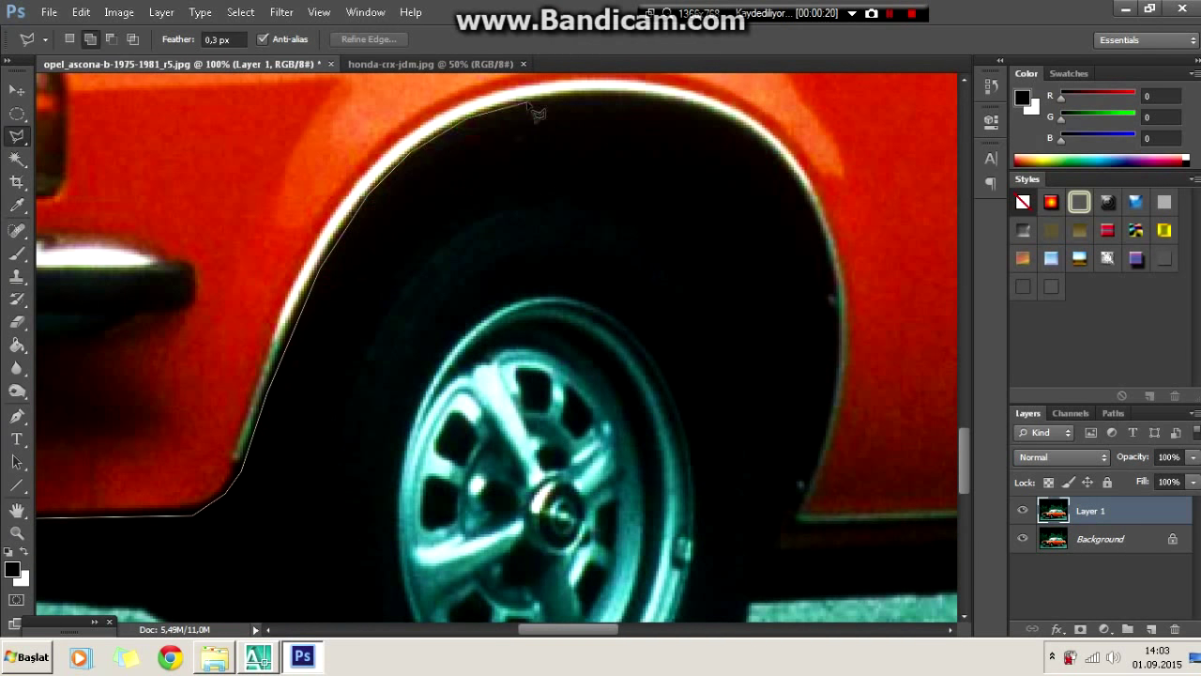
left_click(831, 309)
left_click(812, 502)
key("ctrl+minus")
key("ctrl+minus")
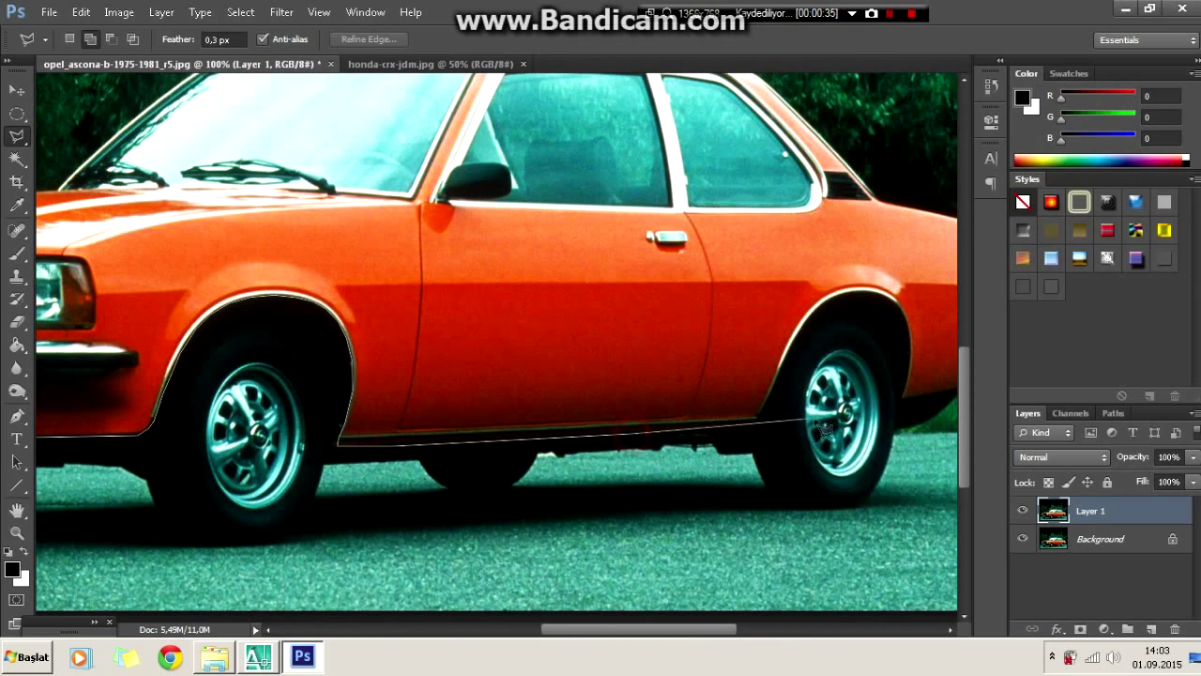
key("ctrl+plus")
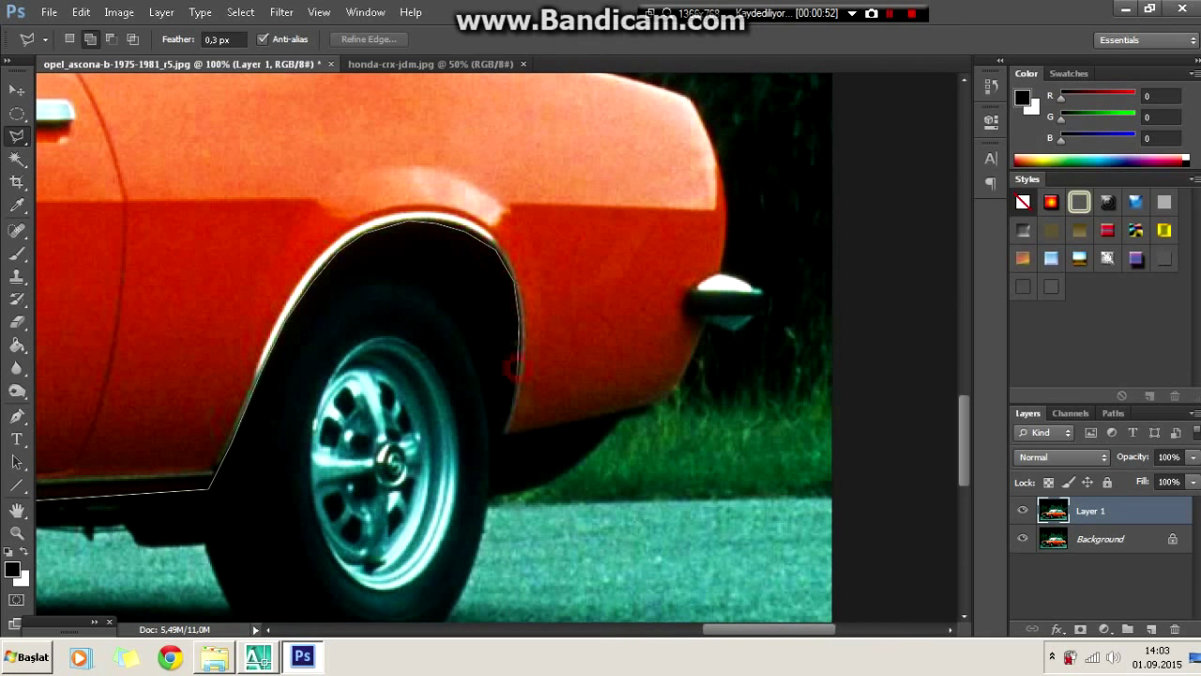
key("ctrl+minus")
key("ctrl+minus")
key("ctrl+minus")
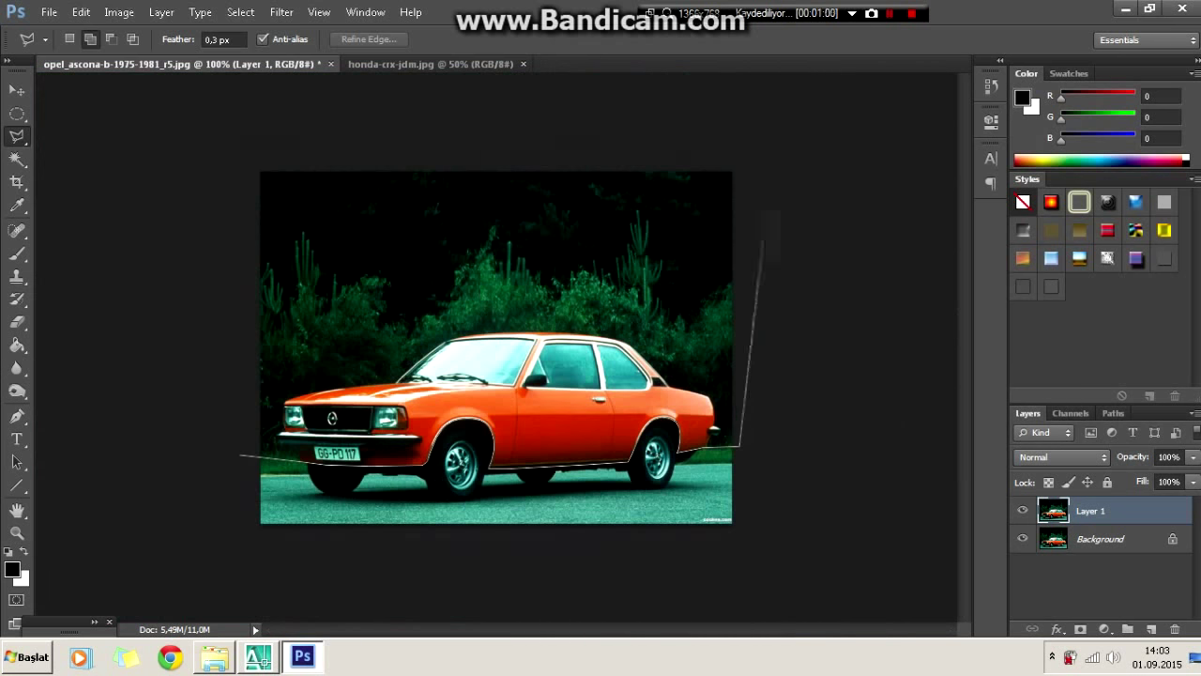
Step: Close the lasso around the Opel body and apply a Free Transform to it
left_click(760, 142)
left_click(242, 141)
double_click(208, 446)
right_click(402, 118)
left_click(460, 279)
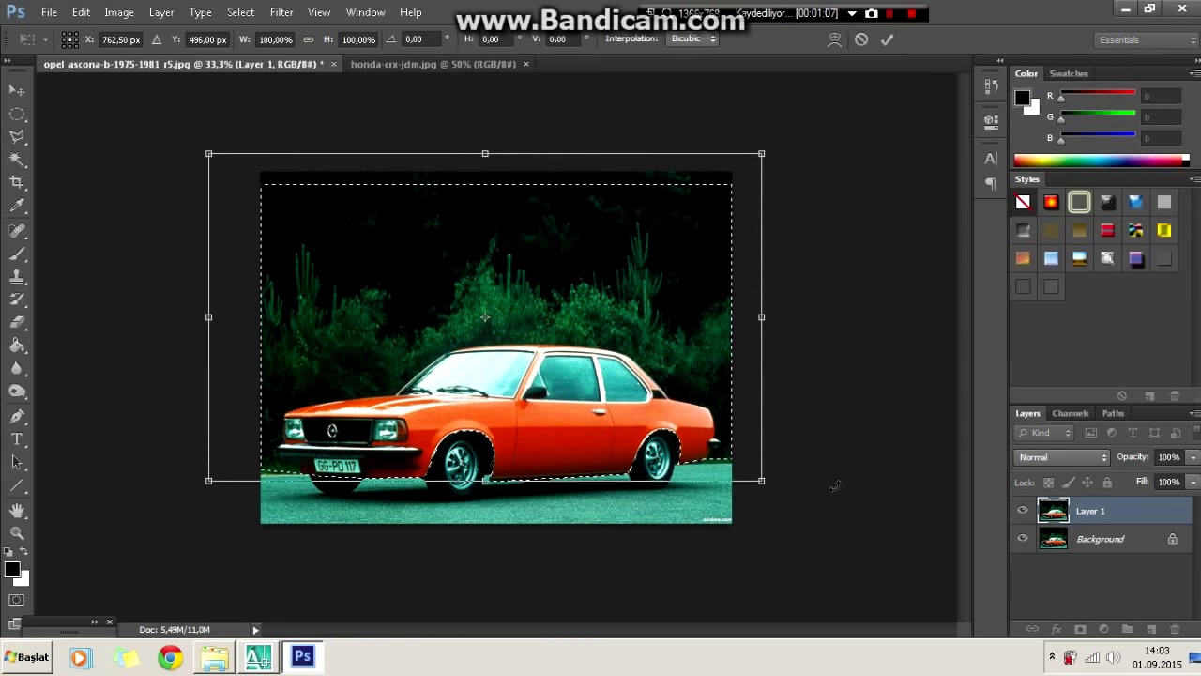
key("Return")
Step: Crop the dark top strip off the Opel photo using a rectangular marquee
right_click(657, 248)
left_click(676, 267)
right_click(17, 114)
left_click(122, 110)
left_click_drag(261, 217, 732, 511)
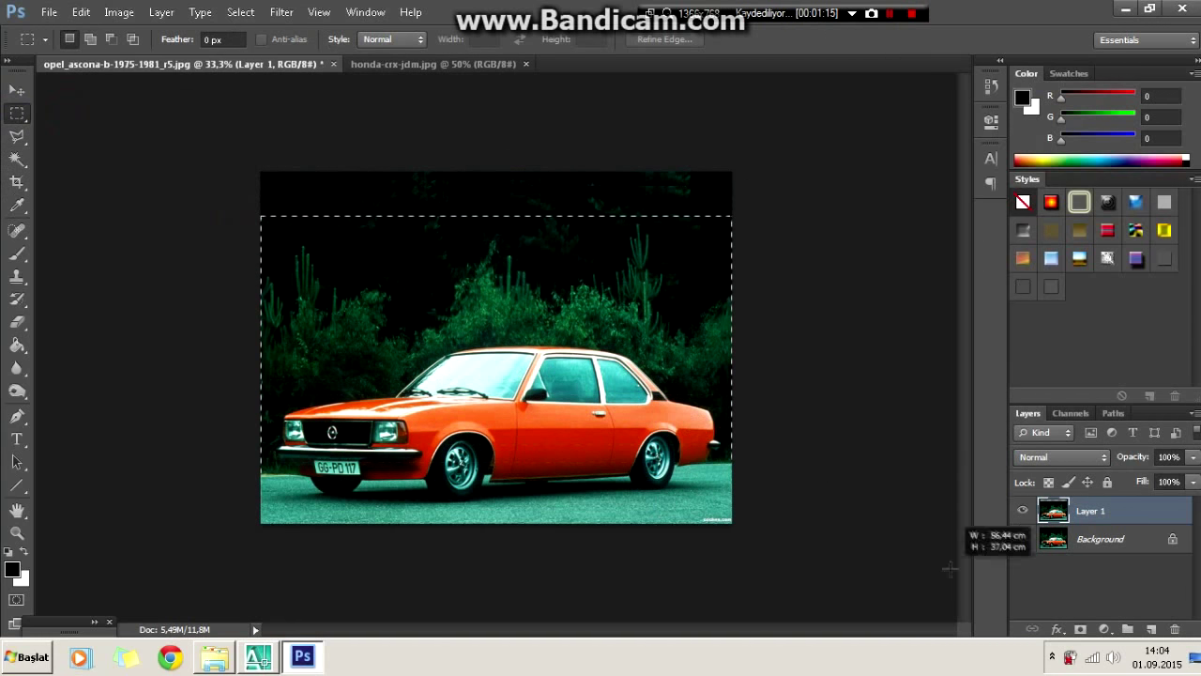
left_click(162, 12)
right_click(500, 342)
left_click(514, 340)
Step: Switch to honda-crx-jdm.jpg and zoom in on its front wheel with the polygonal lasso
left_click(410, 64)
key("ctrl+plus")
key("ctrl+plus")
key("ctrl+plus")
key("l")
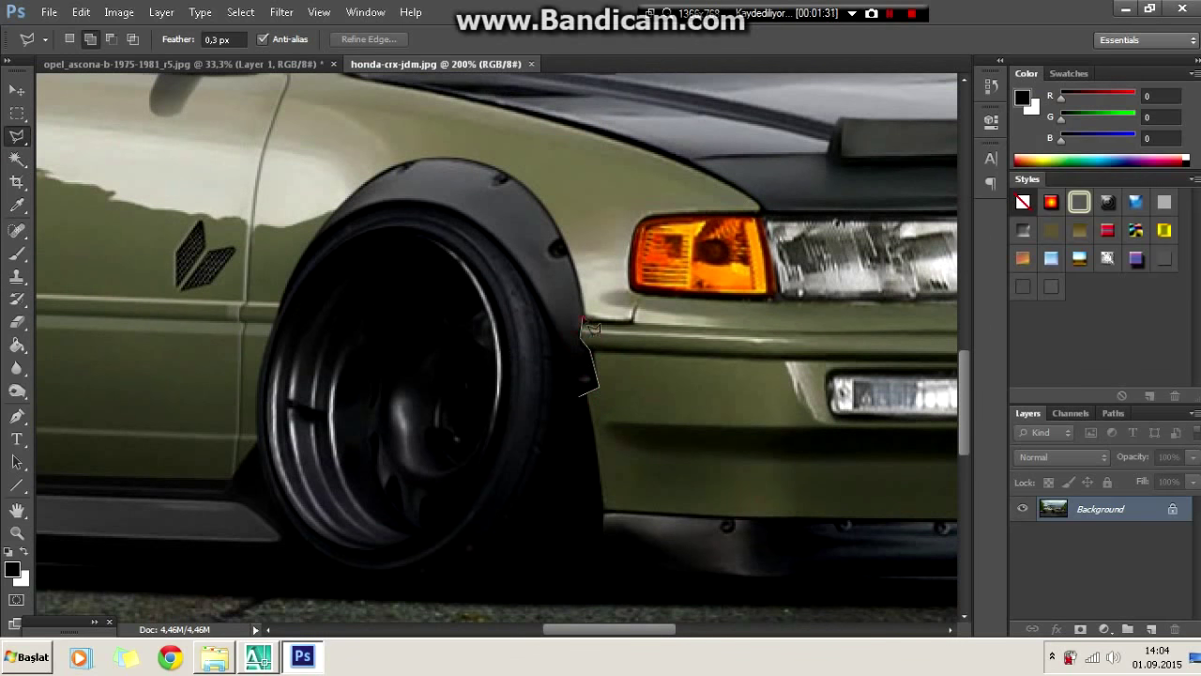
Step: Trace a polygonal lasso selection around the Honda's black-flared front wheel
key("ctrl+plus")
key("ctrl+plus")
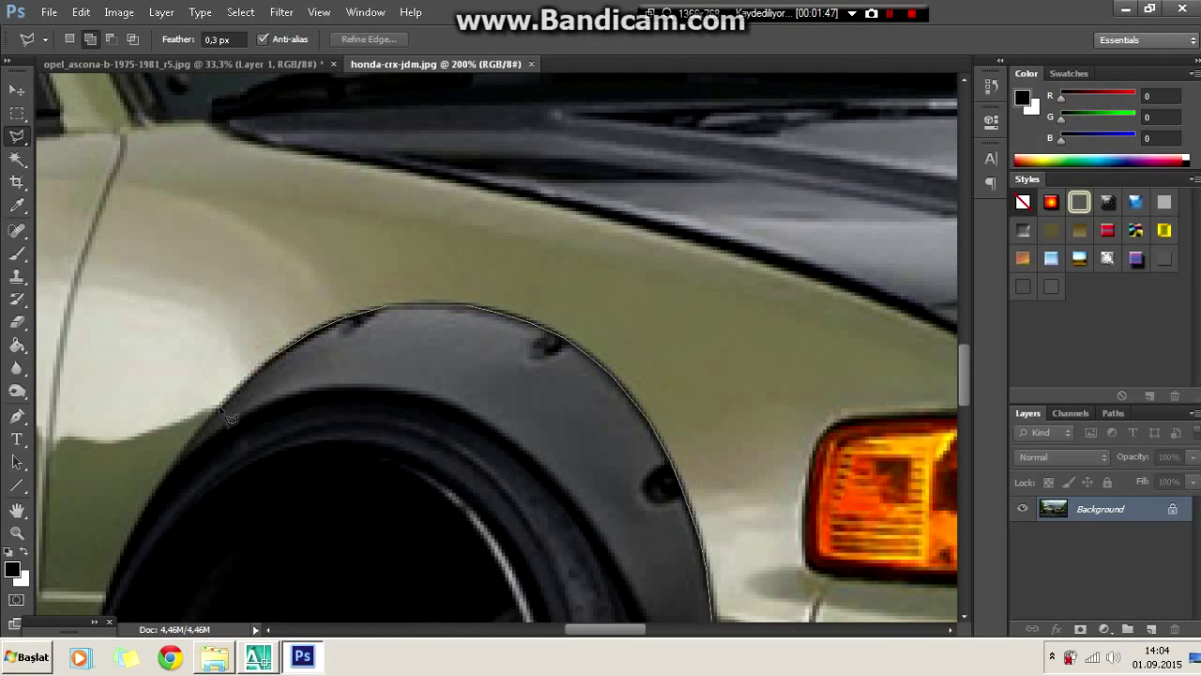
left_click_drag(187, 516, 344, 255)
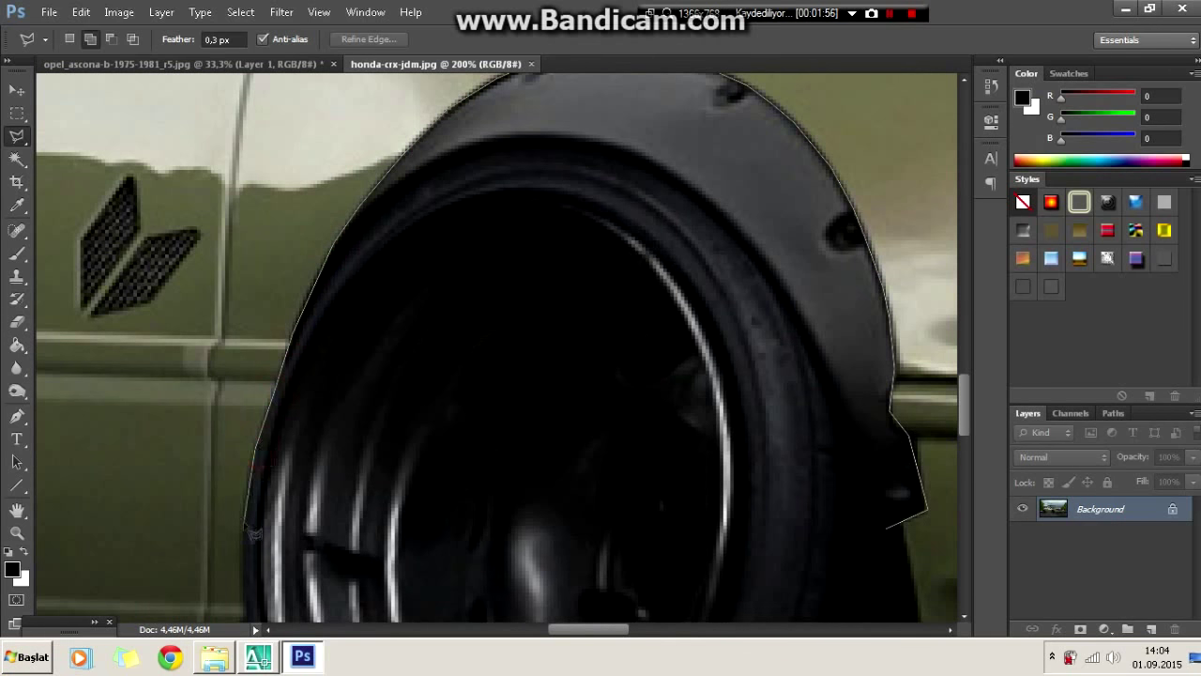
scroll(252, 394, "down", 5)
scroll(289, 539, "down", 4)
left_click(315, 436)
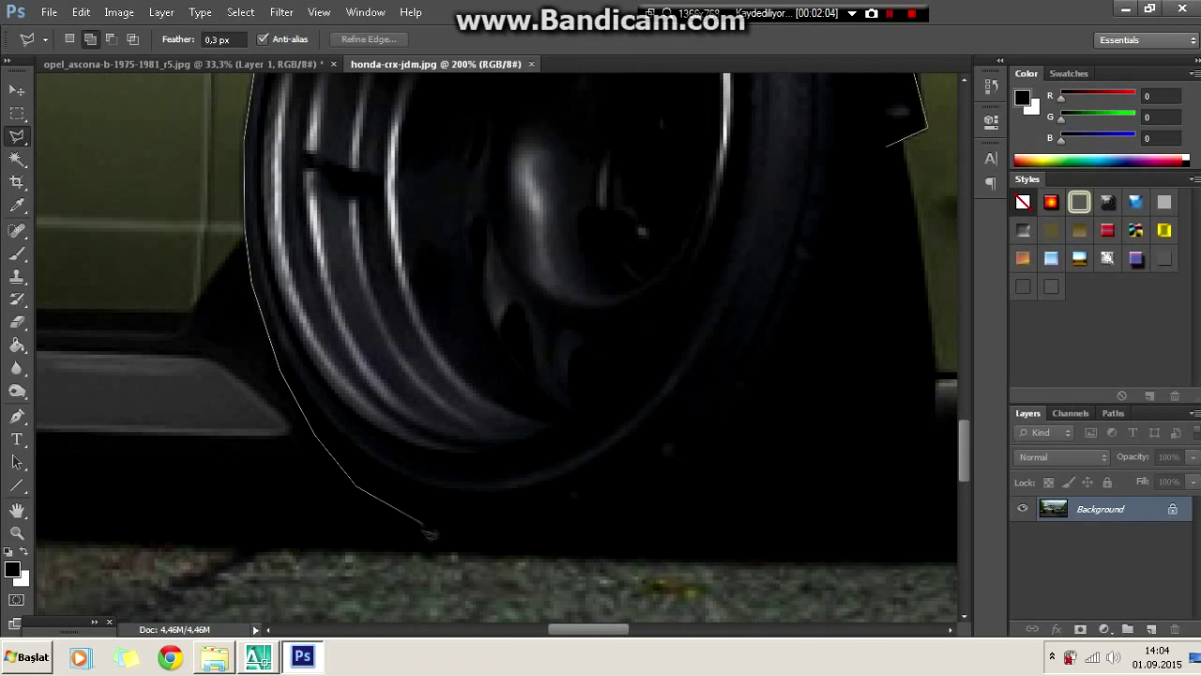
scroll(601, 558, "right", 5)
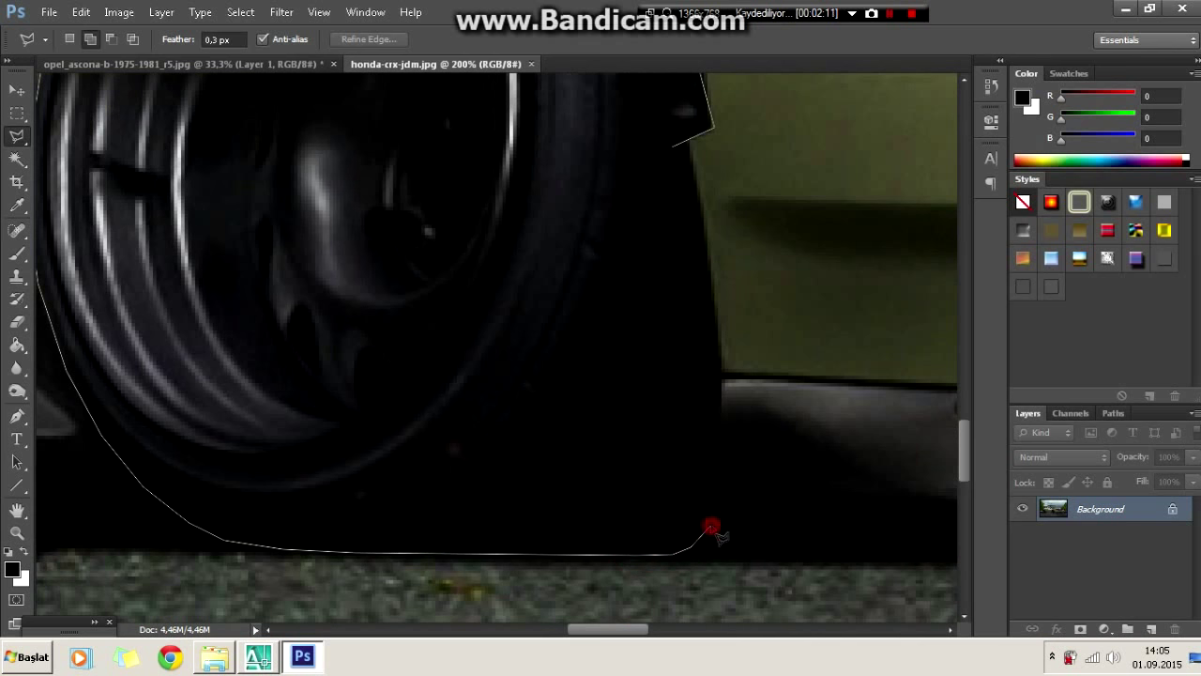
double_click(716, 337)
Step: Copy the wheel into the Opel picture as Layer 2 and start a Free Transform
key("ctrl+c")
key("ctrl+Tab")
key("ctrl+v")
key("ctrl+t")
right_click(495, 349)
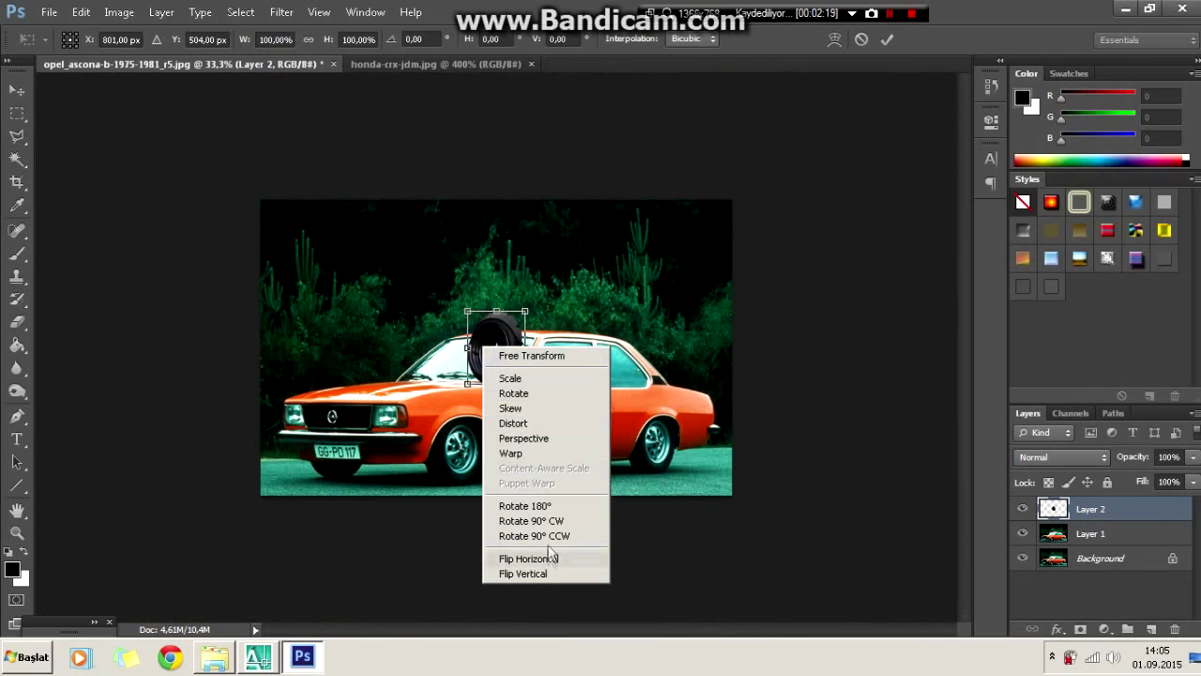
Step: Mirror the wheel horizontally, move it onto the Opel's front arch, and scale and skew it
left_click(536, 554)
key("ctrl+plus")
left_click_drag(497, 348, 375, 495)
scroll(394, 432, "down", 3)
left_click_drag(490, 425, 510, 434)
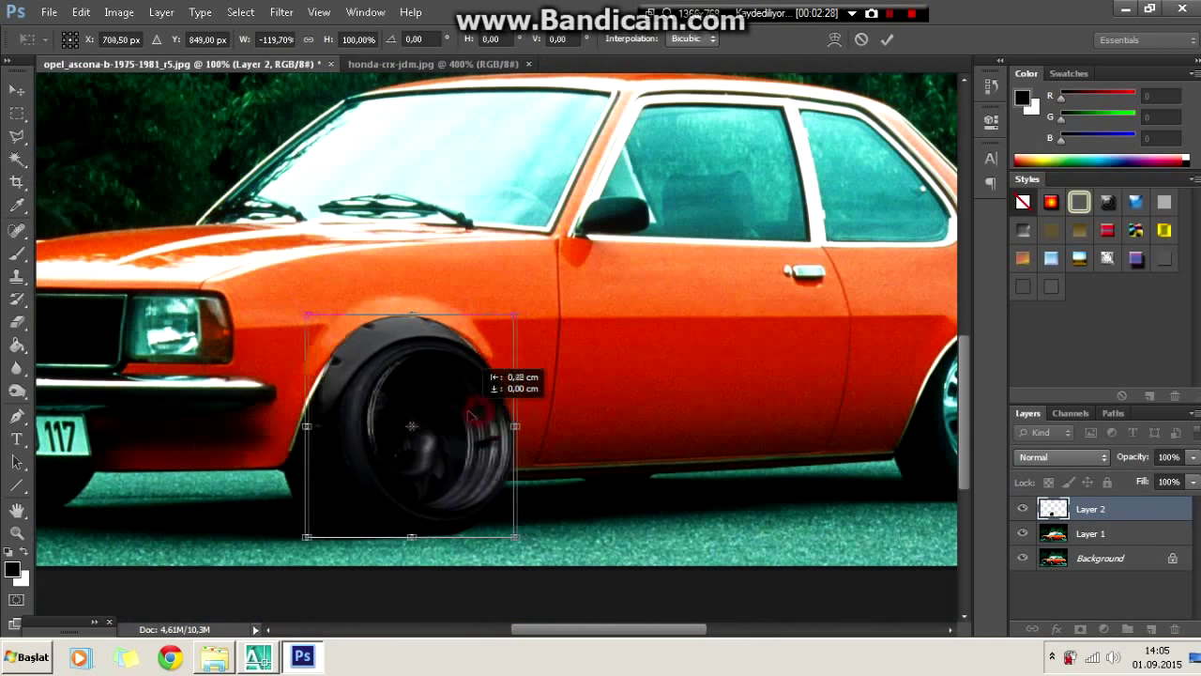
mouse_move(497, 322)
left_mouse_down()
mouse_move(535, 309)
mouse_move(512, 311)
left_mouse_up()
right_click(467, 187)
left_click(488, 249)
left_click_drag(455, 409, 448, 398)
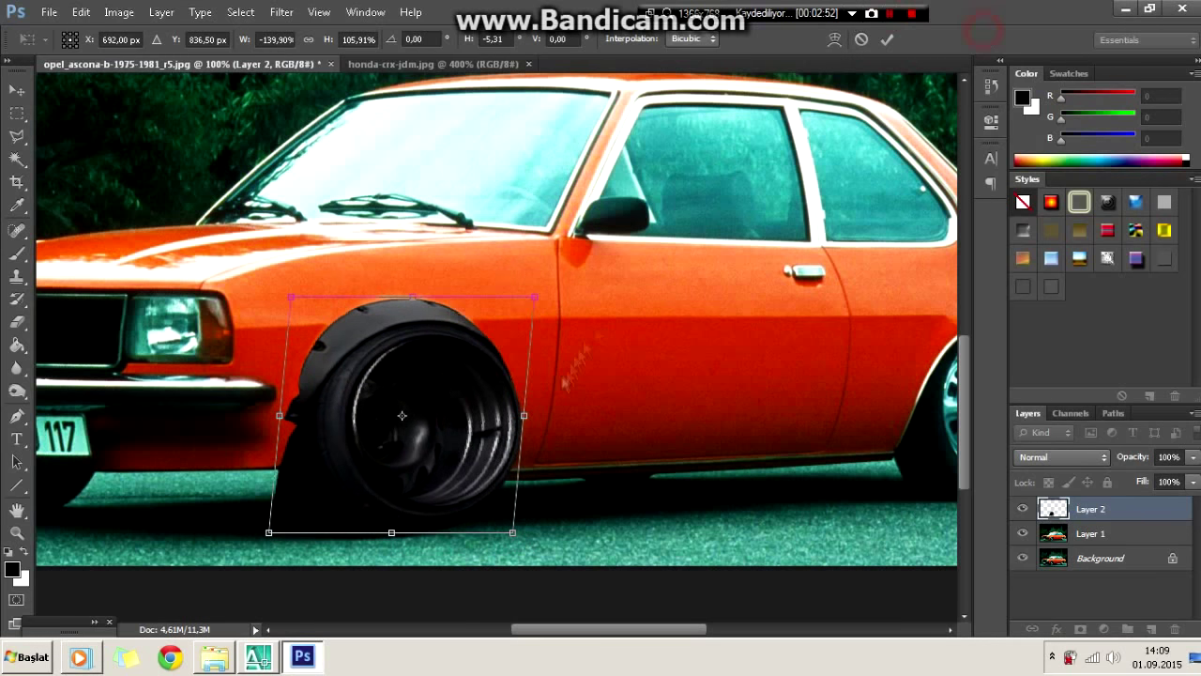
key("v")
key("Return")
Step: Refine the front wheel's fit with a second Free Transform, narrowing and slanting it
key("ctrl+minus")
key("ctrl+plus")
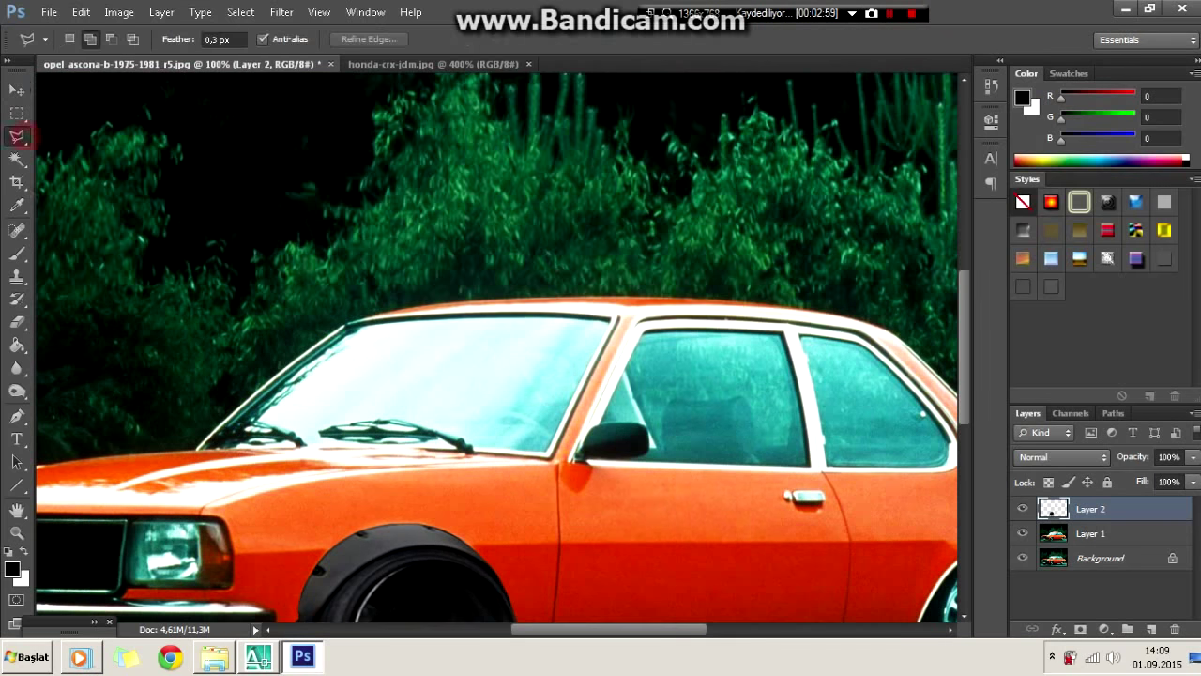
key("ctrl+t")
left_click_drag(522, 472, 489, 472)
left_click_drag(442, 413, 454, 410)
left_click_drag(391, 350, 391, 356)
left_click_drag(391, 586, 388, 579)
left_click_drag(499, 468, 507, 455)
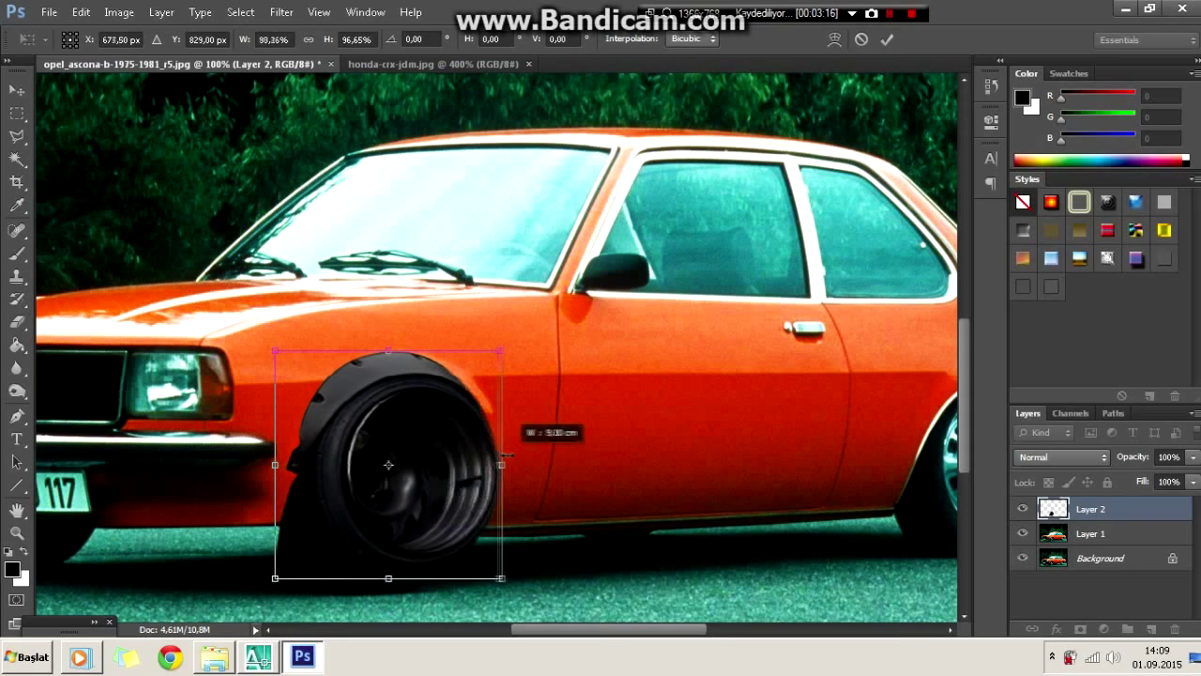
left_click_drag(463, 350, 468, 350)
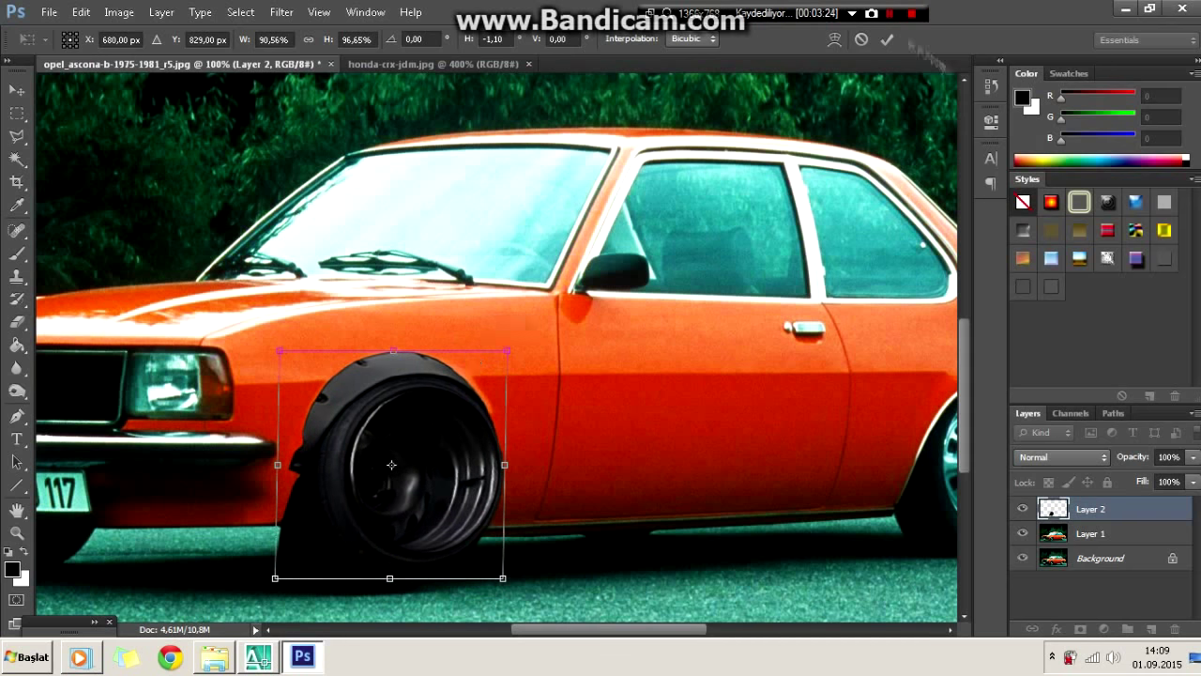
key("Return")
Step: Pick the polygonal lasso and return to the Honda CRX image
key("l")
scroll(643, 226, "down", 3)
scroll(643, 225, "up", 3)
scroll(643, 225, "up", 2)
scroll(643, 225, "down", 2)
scroll(643, 225, "down", 2)
left_click(413, 64)
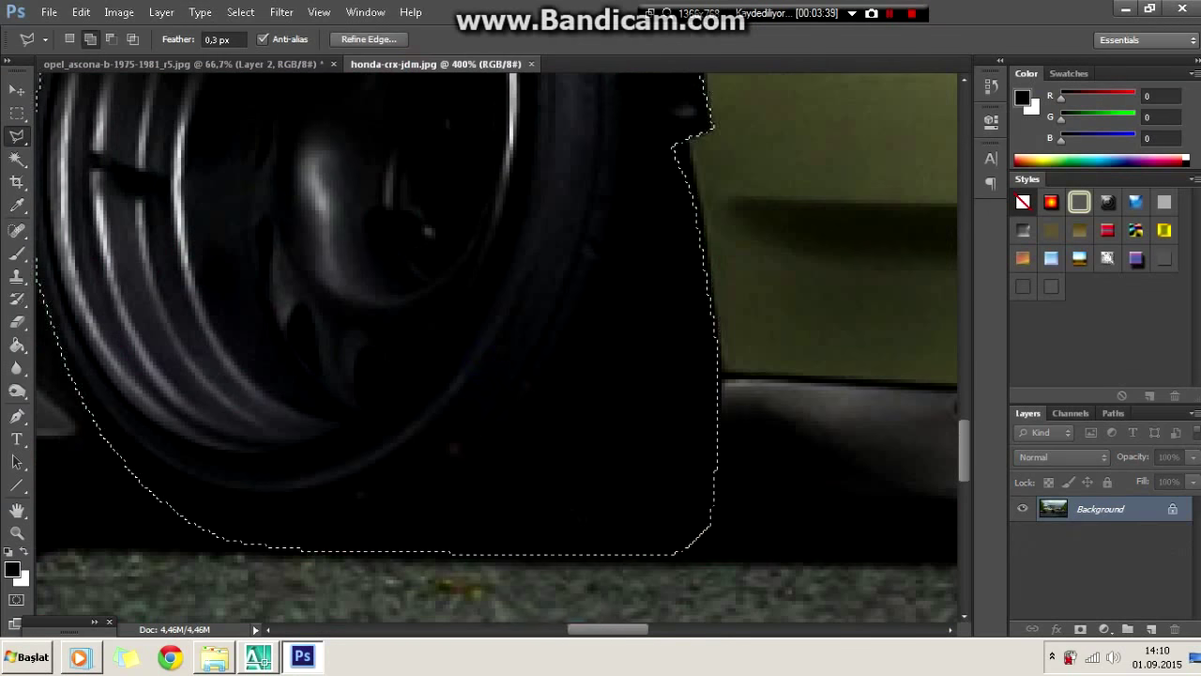
Step: Lasso the Honda's other flared wheel and copy it
left_click_drag(576, 632, 620, 633)
scroll(376, 498, "down", 2)
left_click(554, 324)
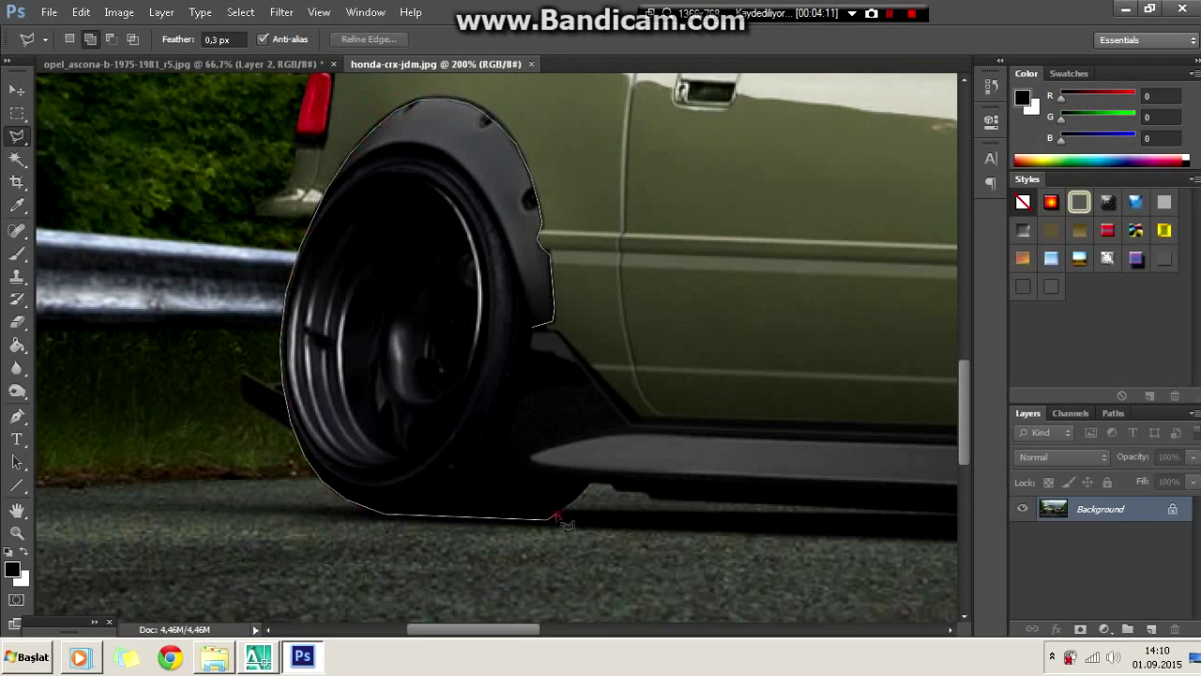
left_click(507, 430)
key("ctrl+c")
left_click(178, 64)
Step: Paste the wheel into the Opel as Layer 3, mirror it, and move it onto the rear arch
key("ctrl+v")
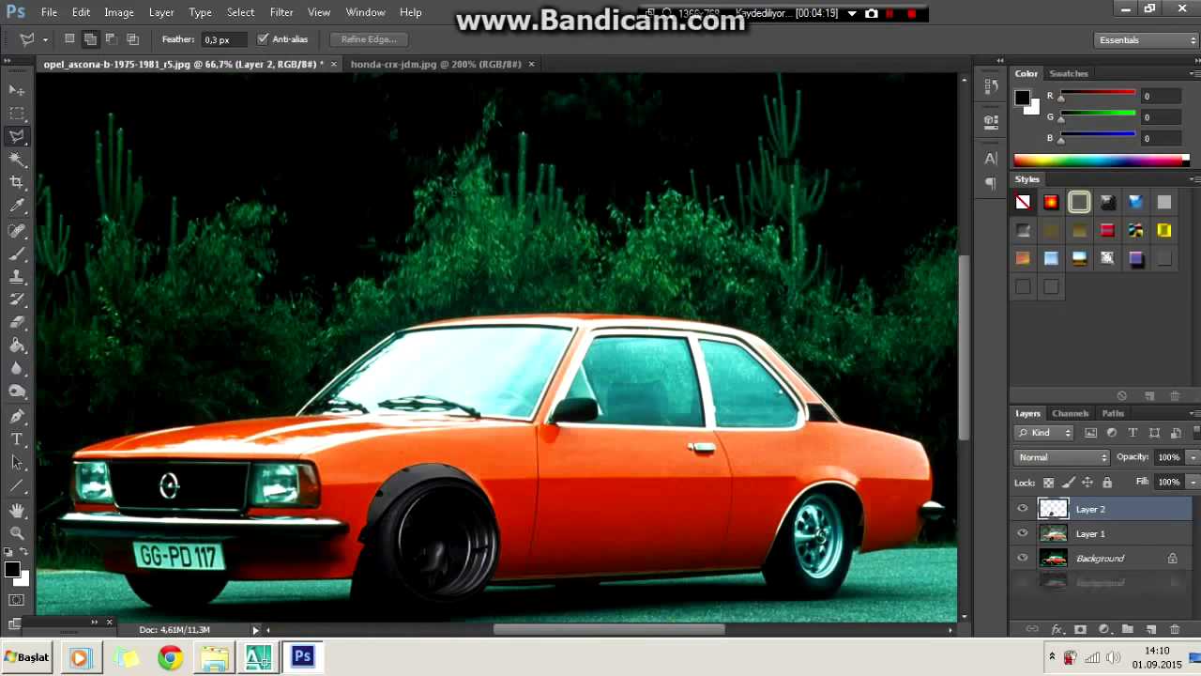
right_click(495, 340)
left_click(550, 552)
scroll(540, 333, "up", 2)
mouse_move(434, 367)
left_mouse_down()
mouse_move(662, 489)
mouse_move(580, 462)
left_mouse_up()
Step: Skew and shrink the rear wheel into the arch and commit the transform
right_click(644, 375)
left_click(671, 445)
left_click_drag(525, 378, 501, 368)
left_click_drag(599, 272, 600, 264)
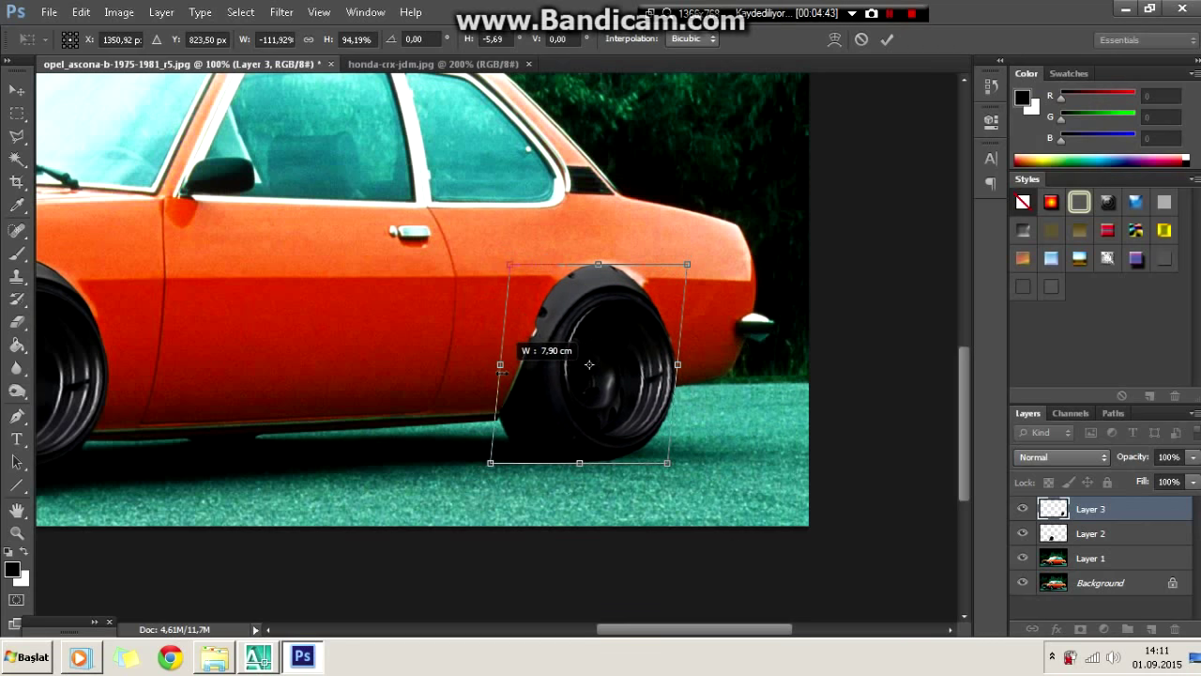
left_click(886, 39)
key("ctrl+minus")
key("ctrl+minus")
key("ctrl+minus")
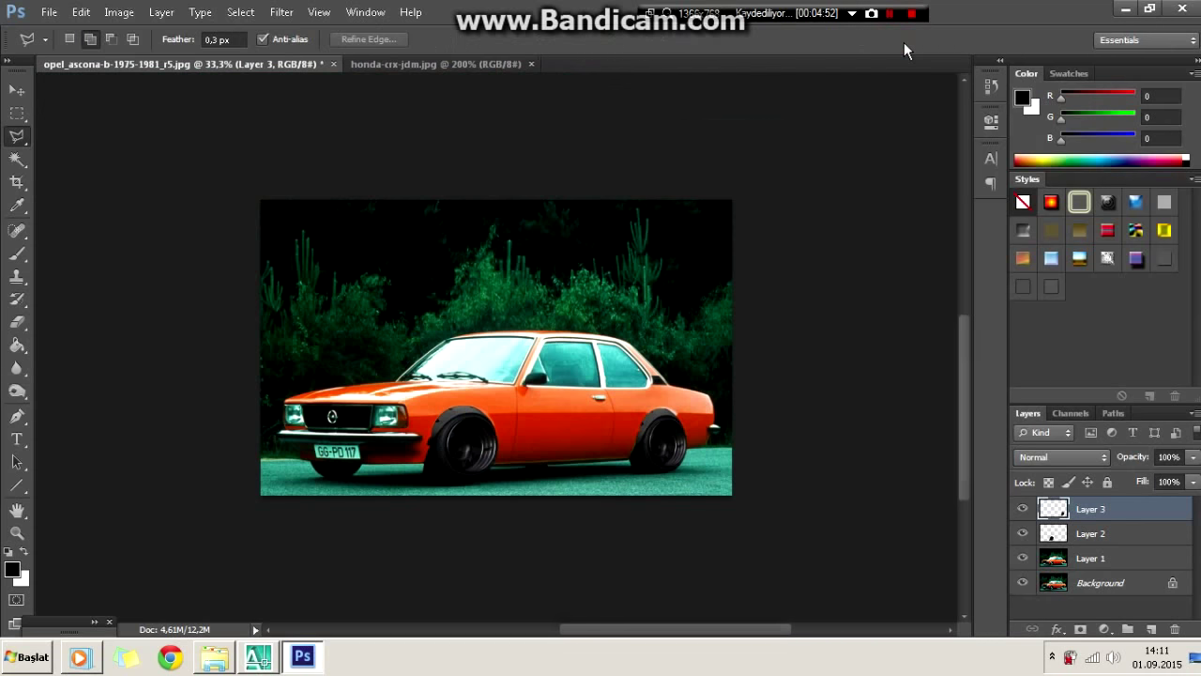
Step: Select Layer 2 and commit its placement over the Opel's front arch
key("ctrl+plus")
key("alt+bracketleft")
key("ctrl+t")
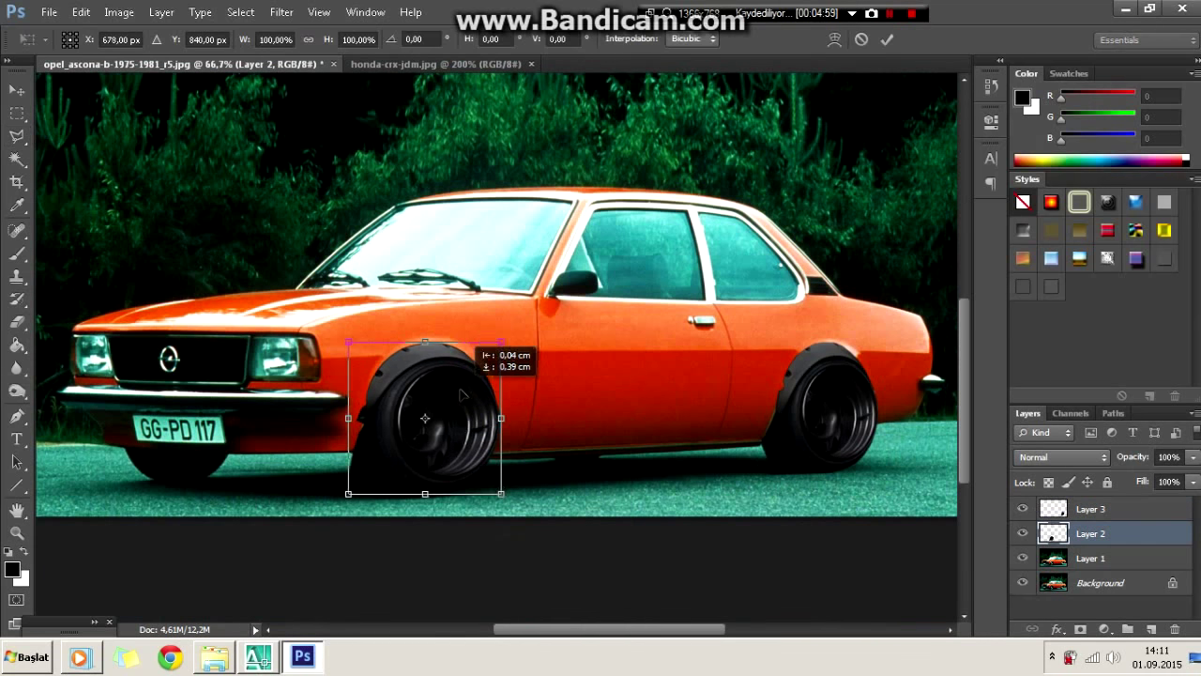
key("ctrl+plus")
key("ctrl+plus")
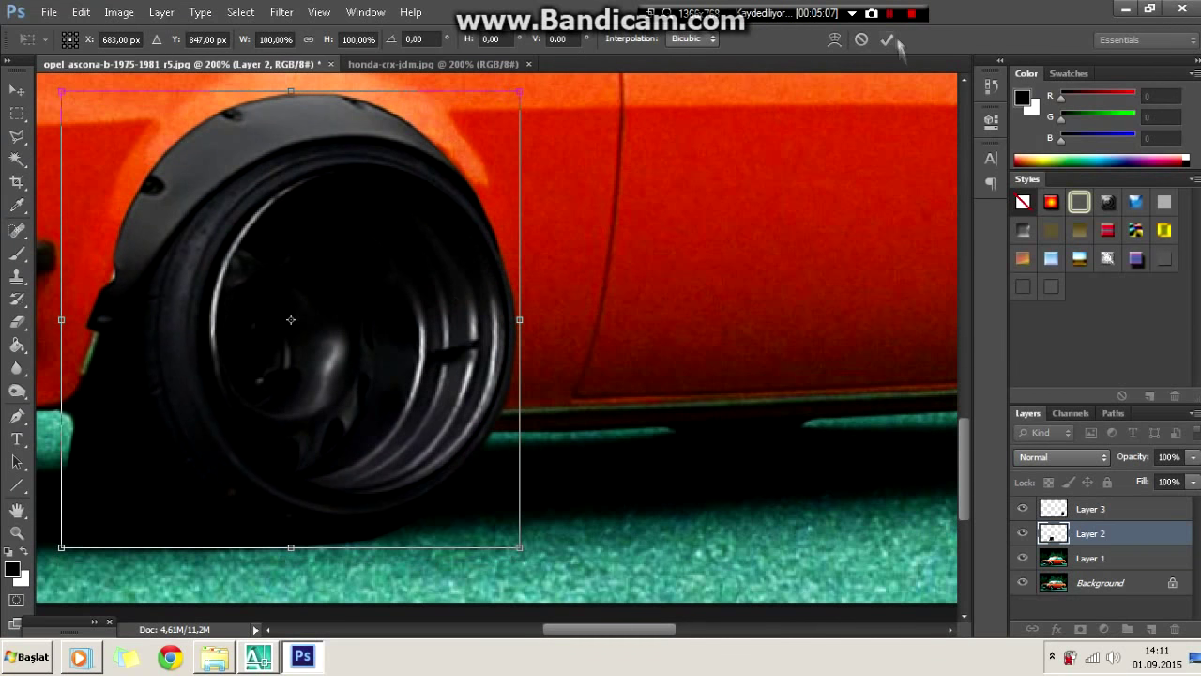
left_click(886, 39)
key("ctrl+minus")
key("ctrl+minus")
key("ctrl+minus")
key("ctrl+plus")
key("ctrl+plus")
key("ctrl+plus")
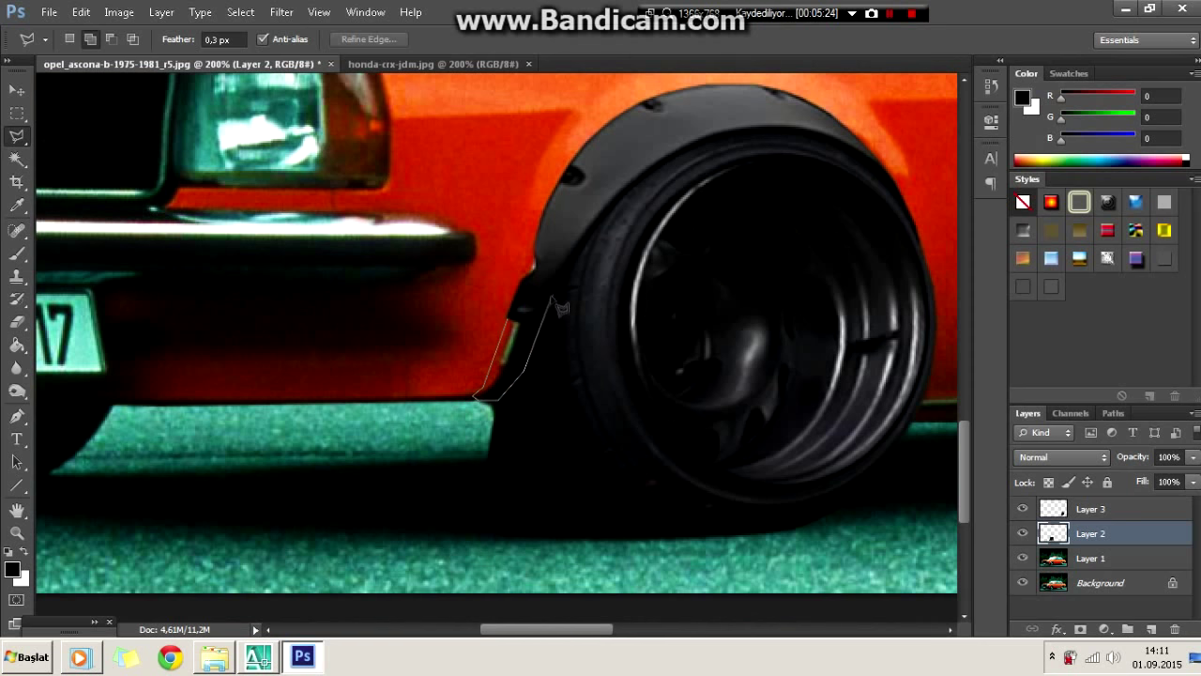
Step: Smudge the red gap beside the front flare dark with the Smudge tool
right_click(17, 368)
left_click(89, 396)
left_click_drag(516, 314, 507, 380)
key("l")
key("ctrl+d")
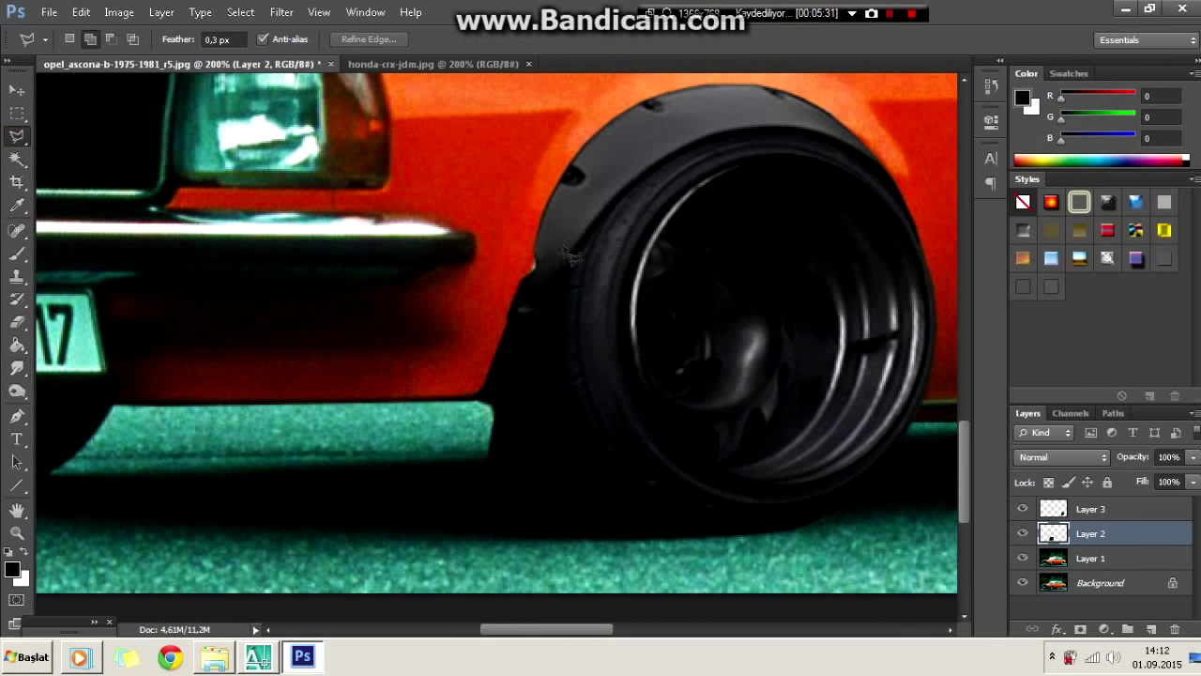
key("r")
key("l")
Step: Select the red gap at the rear flare and smudge it dark on Layer 3
key("ctrl+minus")
key("ctrl+minus")
key("ctrl+minus")
scroll(662, 480, "up", 5)
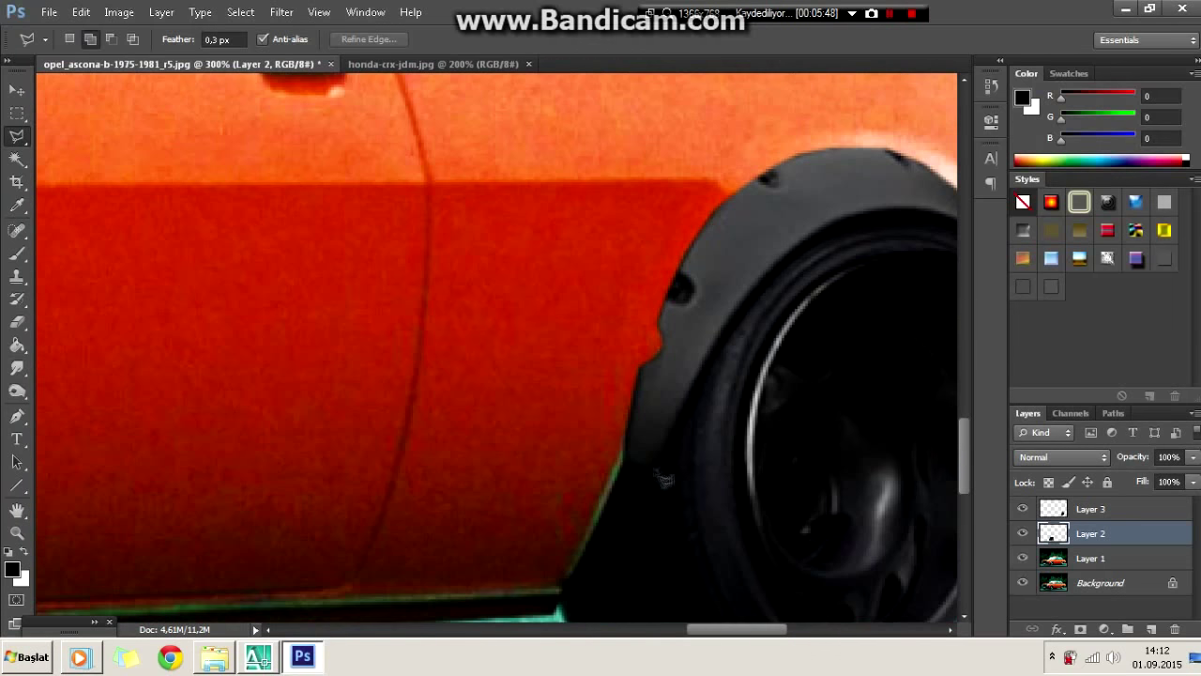
double_click(639, 371)
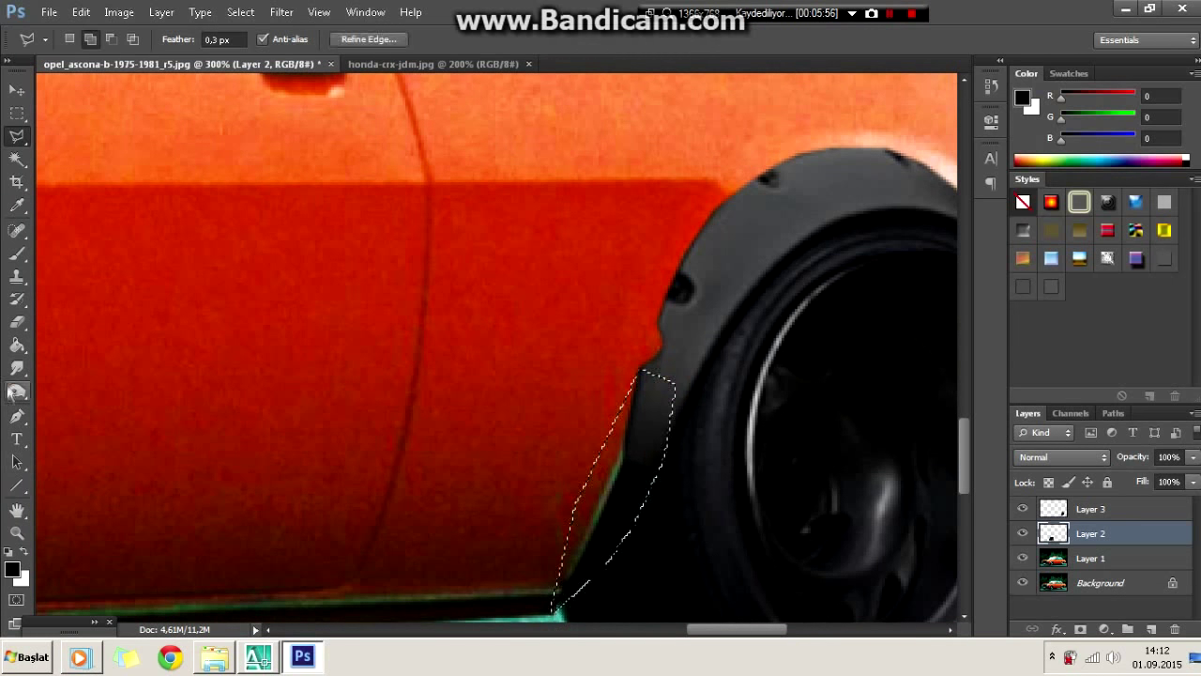
key("r")
left_click(1088, 509)
mouse_move(657, 394)
left_mouse_down()
mouse_move(573, 582)
mouse_move(577, 563)
left_mouse_up()
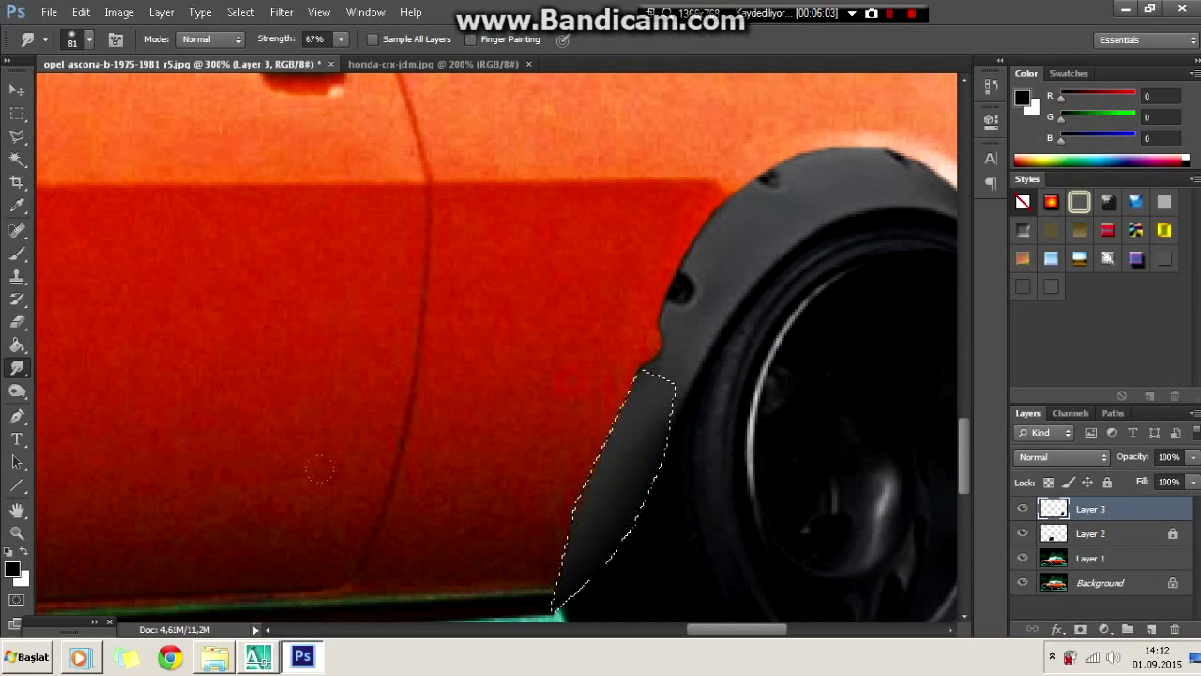
left_click_drag(737, 628, 563, 629)
Step: Make another polygonal selection around the rear wheel arch
key("l")
key("ctrl+minus")
key("ctrl+minus")
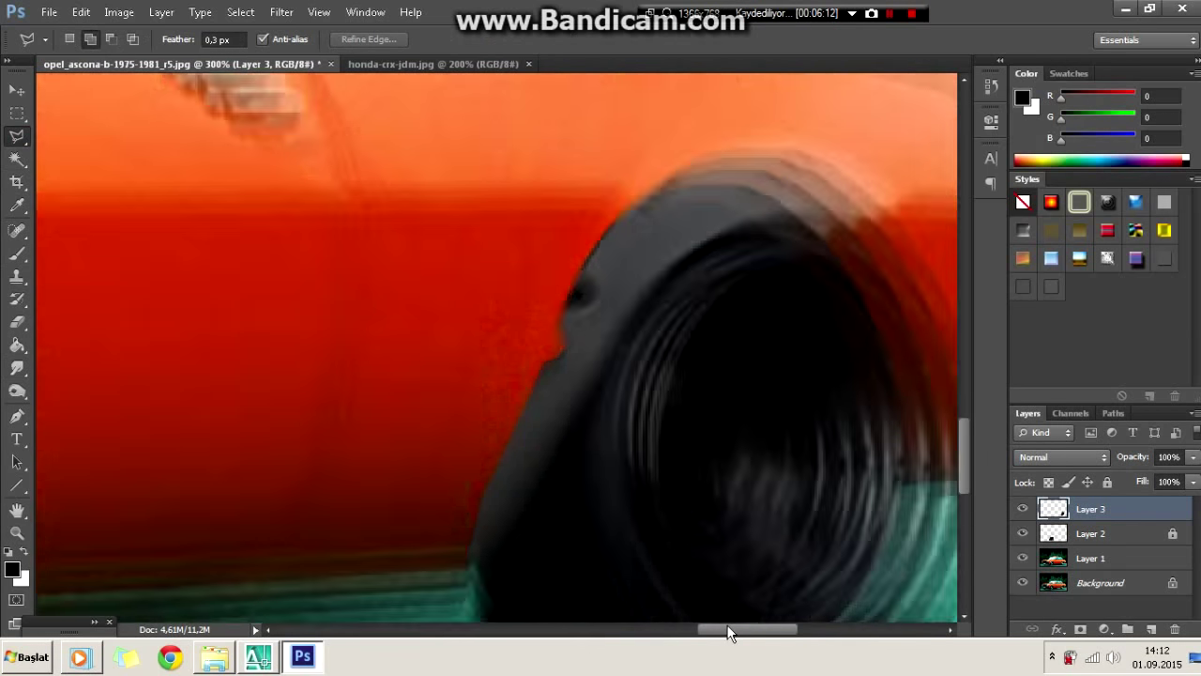
key("ctrl+plus")
key("ctrl+plus")
double_click(580, 423)
Step: Drop the rear arch selection and draw a straight line along the rear wheel-arch edge
right_click(295, 206)
left_click(314, 216)
left_click(16, 485)
left_click_drag(597, 339, 493, 600)
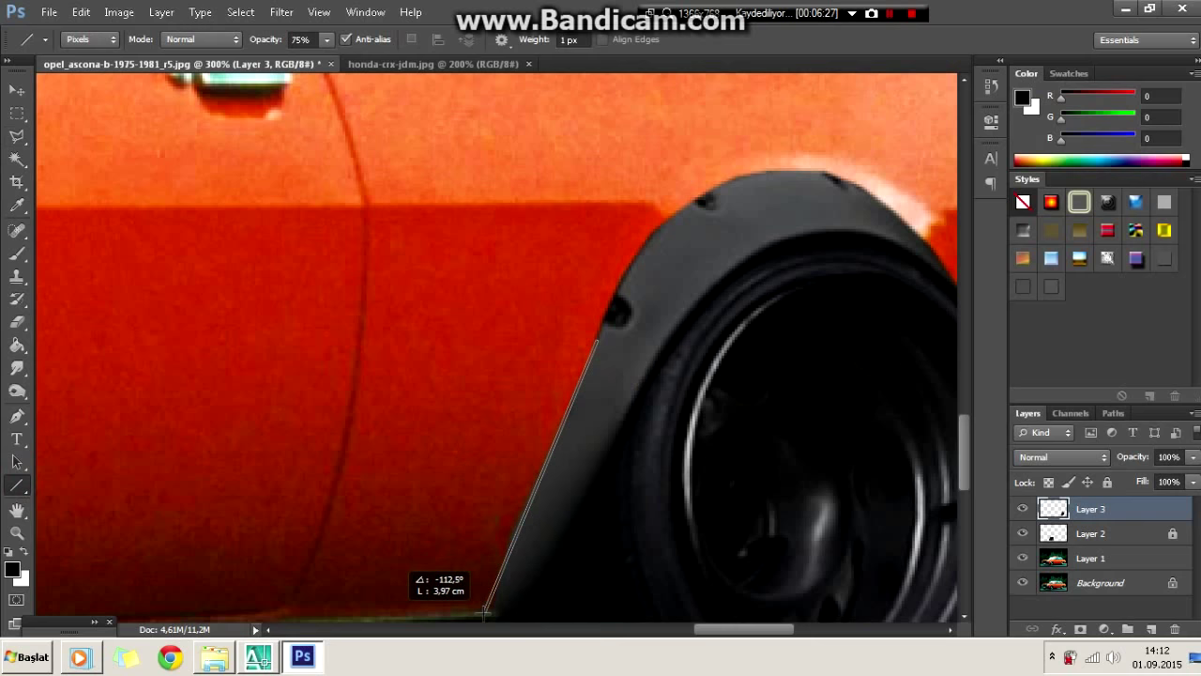
key("ctrl+minus")
key("ctrl+plus")
scroll(572, 438, "down", 3)
key("ctrl+minus")
key("ctrl+minus")
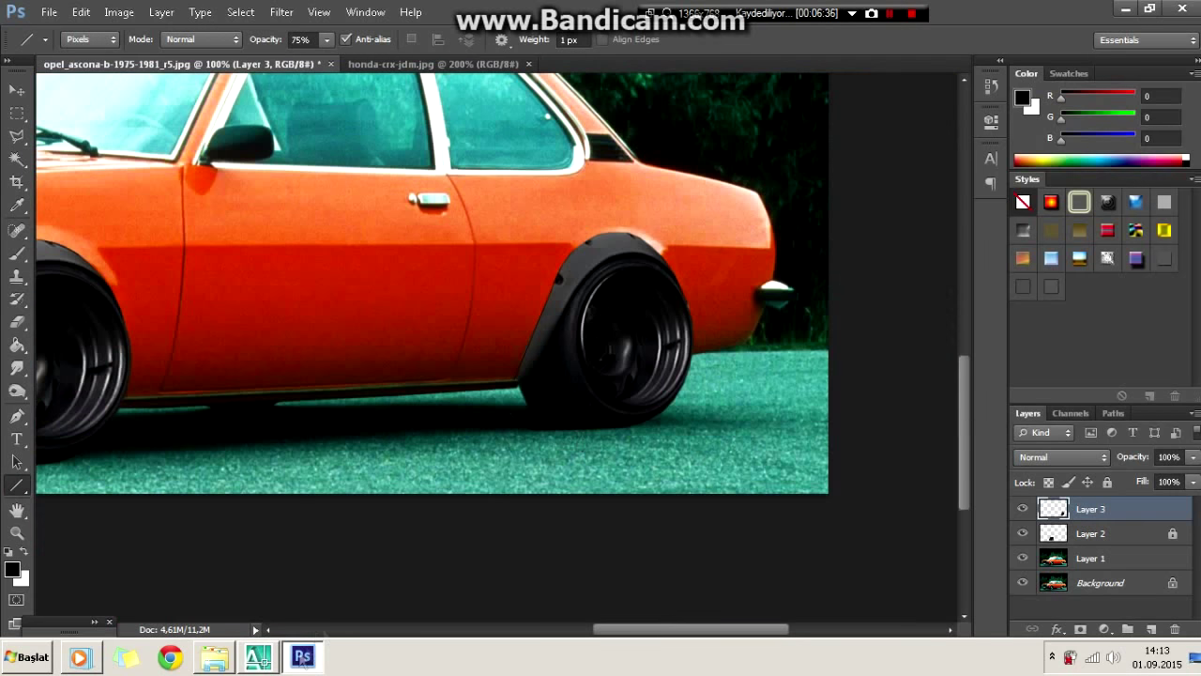
key("ctrl+plus")
Step: Outline the side skirt area under the sill and paint it black
key("e")
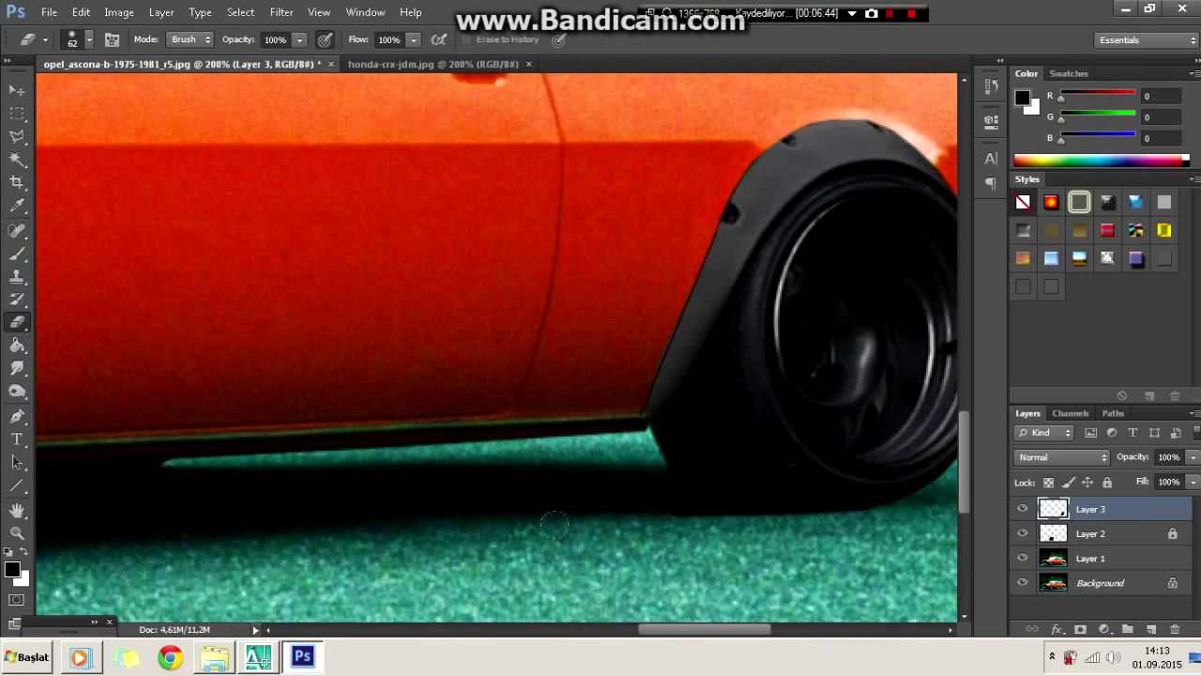
left_click(17, 134)
left_click(633, 480)
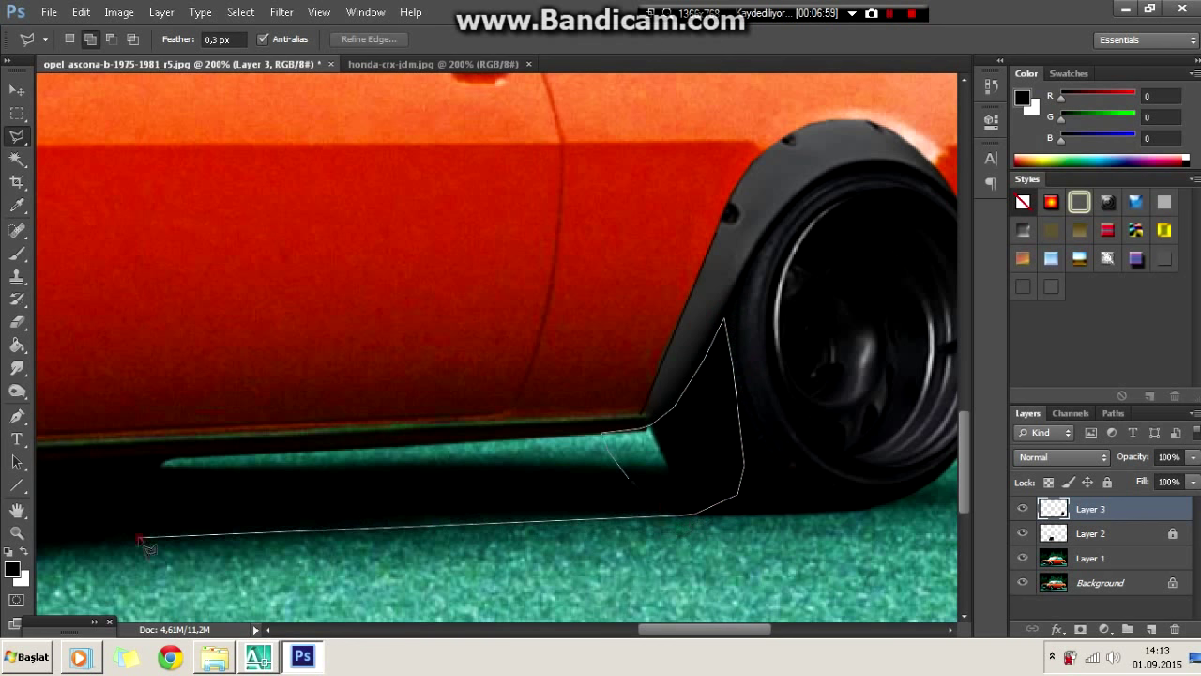
scroll(141, 544, "left", 5)
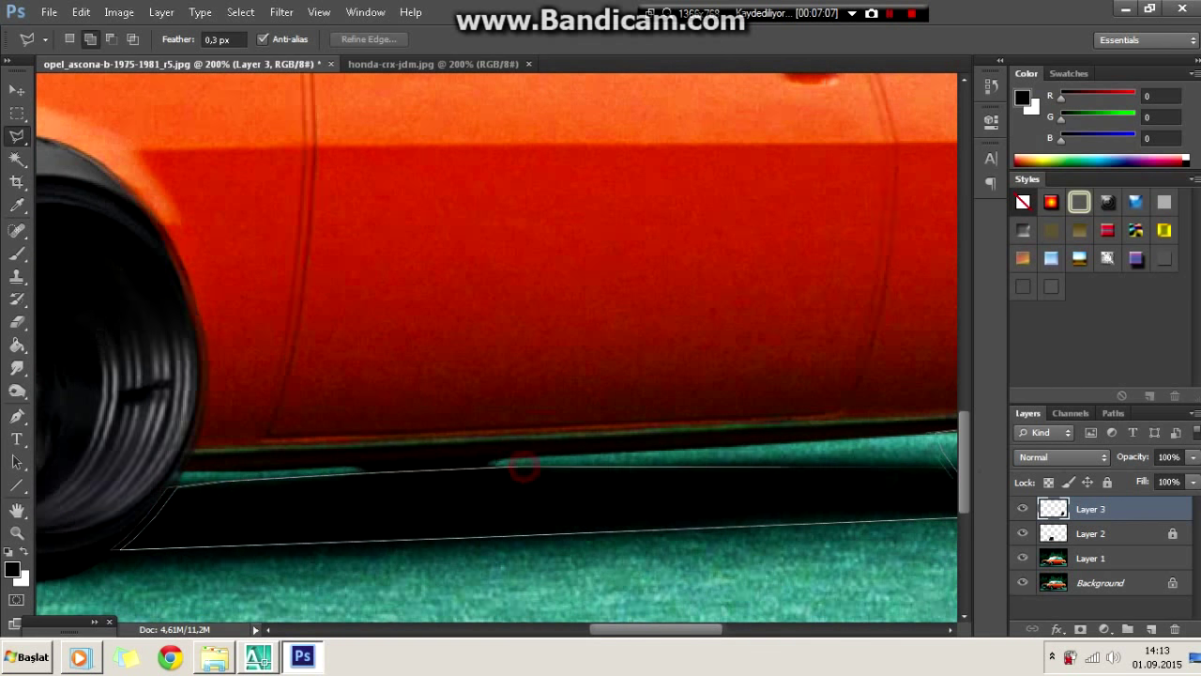
scroll(359, 481, "right", 5)
double_click(818, 464)
key("ctrl+minus")
key("ctrl+minus")
key("ctrl+minus")
key("b")
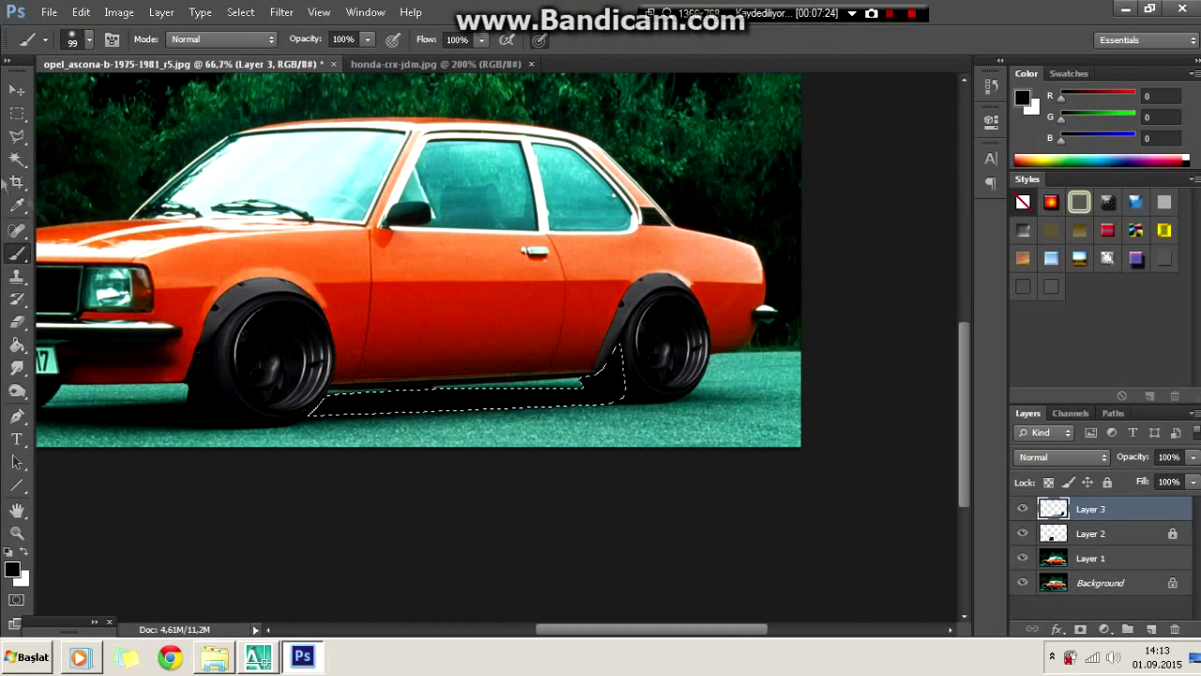
key("l")
key("ctrl+minus")
key("ctrl+plus")
key("ctrl+plus")
Step: Outline the area under the front bumper, paint it black, and deselect
key("ctrl+plus")
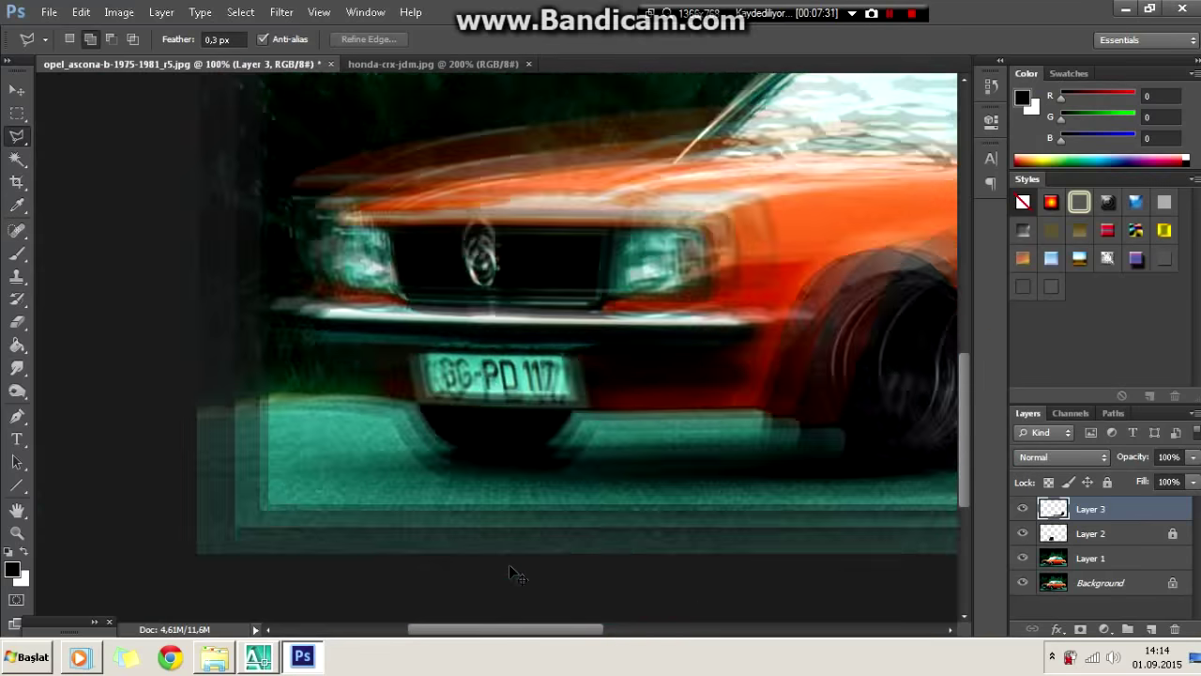
key("ctrl+plus")
scroll(657, 465, "right", 5)
left_click(711, 458)
scroll(262, 487, "left", 3)
left_click(174, 484)
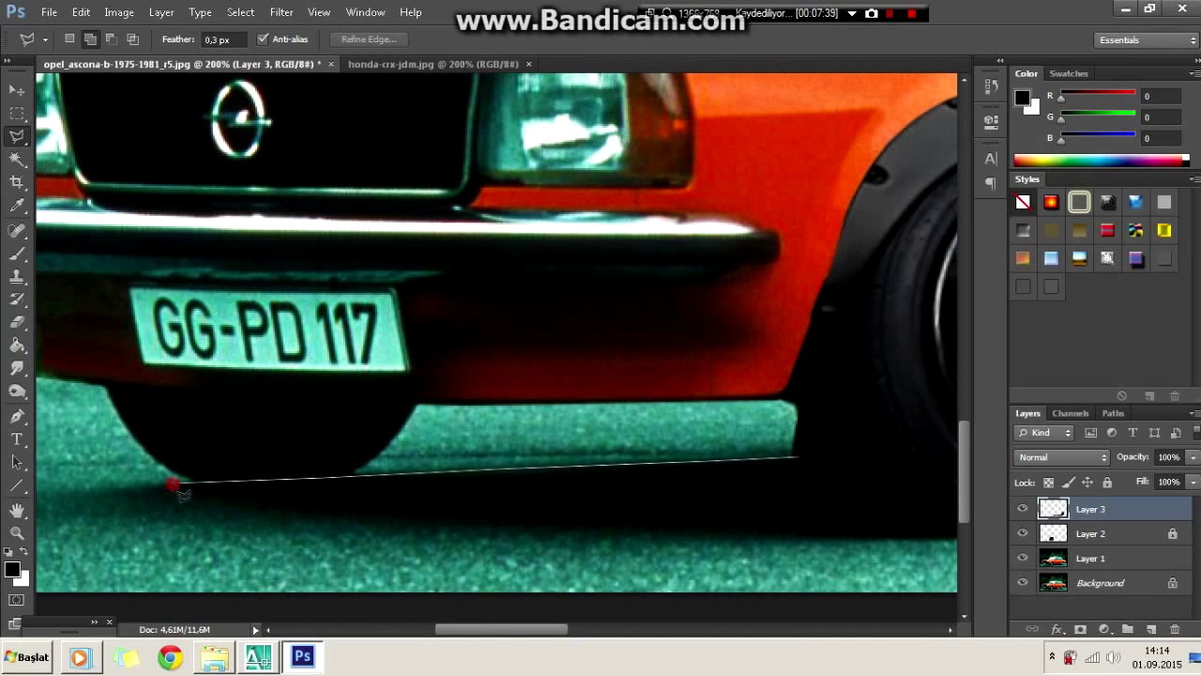
left_click(924, 530)
double_click(840, 496)
key("b")
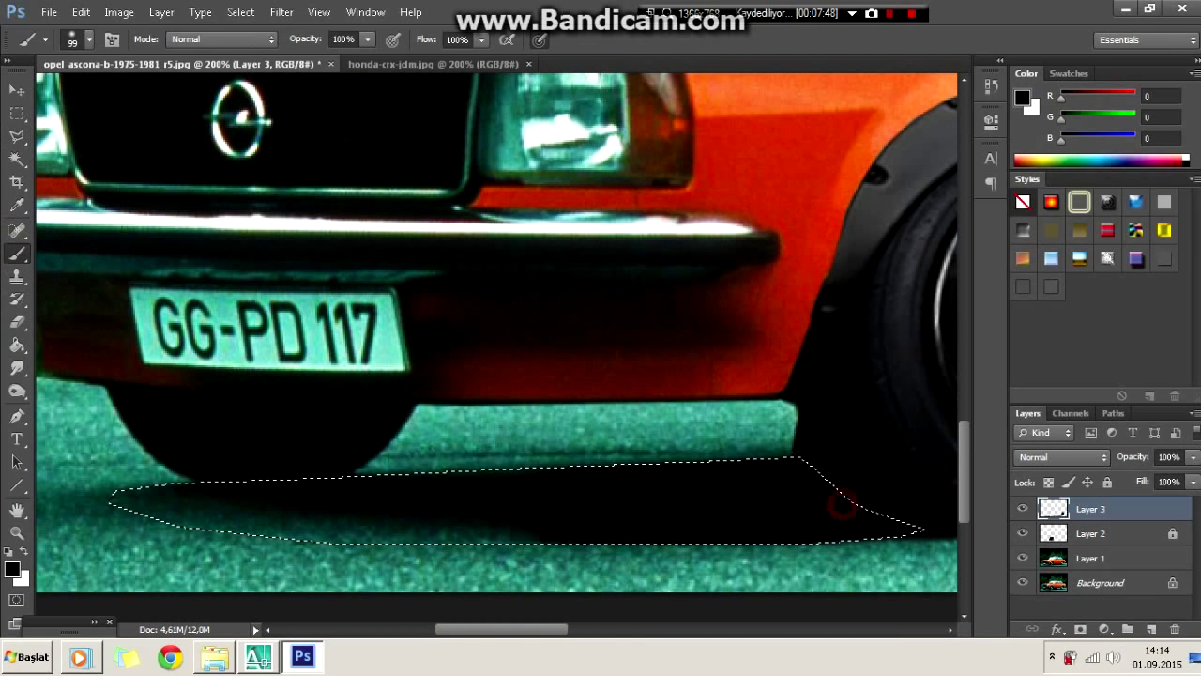
right_click(323, 193)
left_click(347, 201)
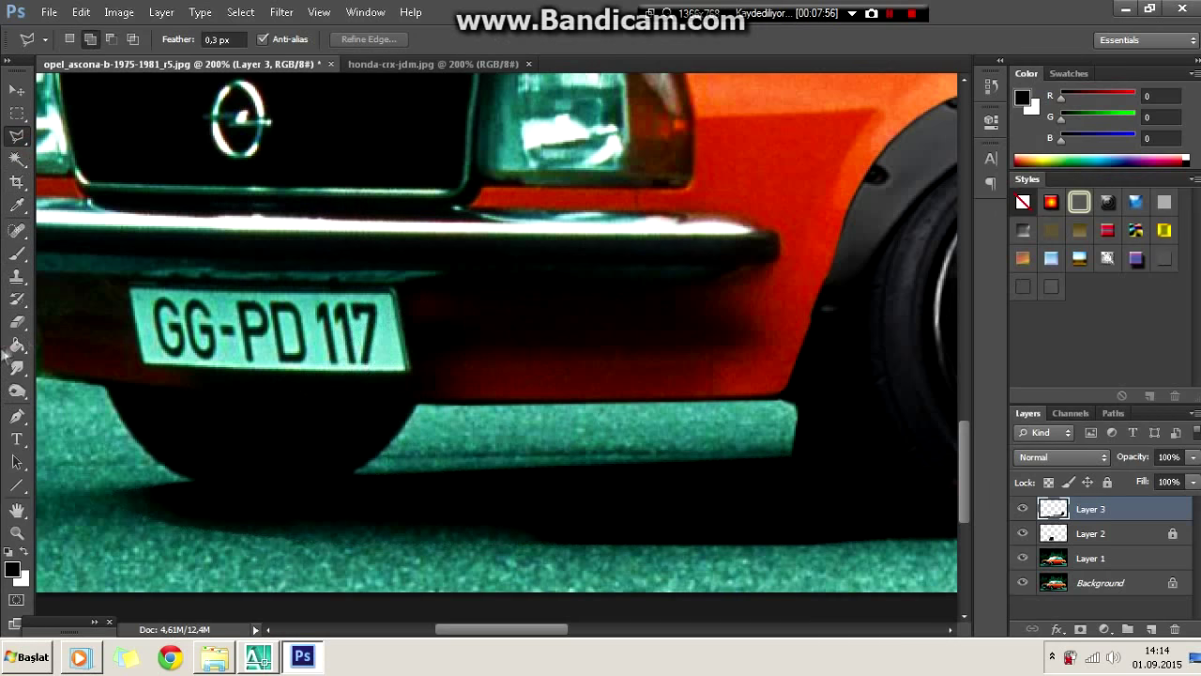
Step: On Layer 2, paint the area beside the front flare black, then show honda-crx-jdm.jpg
key("e")
scroll(643, 561, "down", 4)
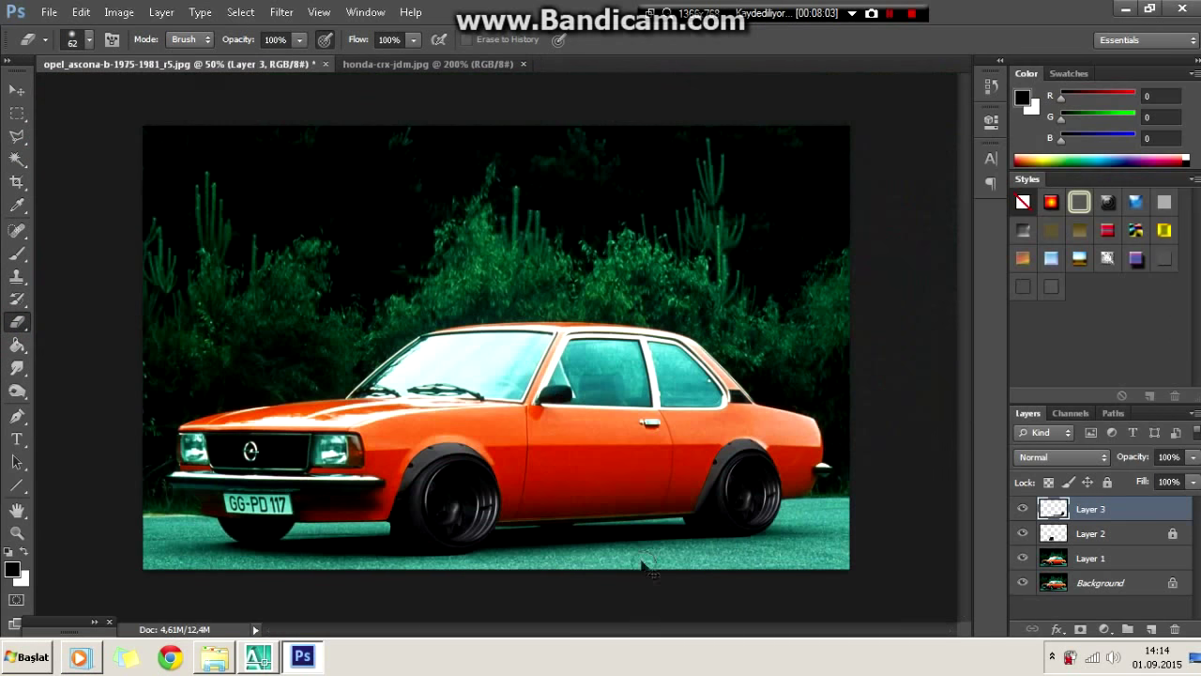
scroll(644, 561, "up", 1)
key("ctrl+plus")
key("ctrl+plus")
scroll(502, 329, "up", 1)
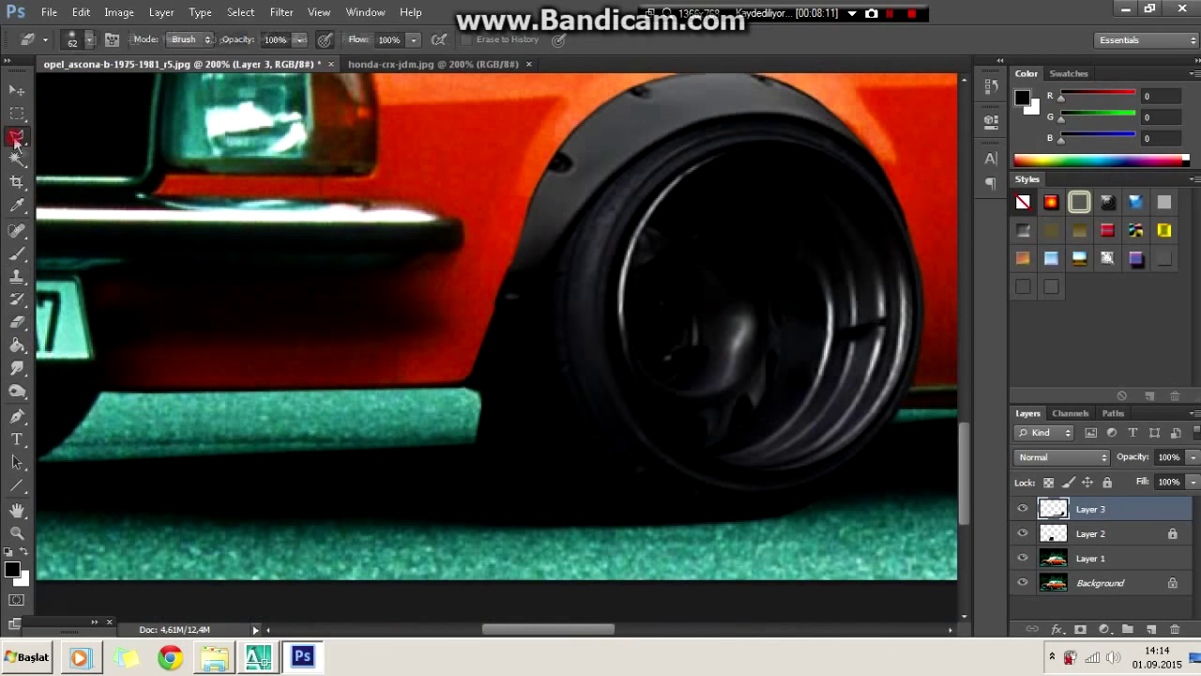
key("l")
key("alt+bracketleft")
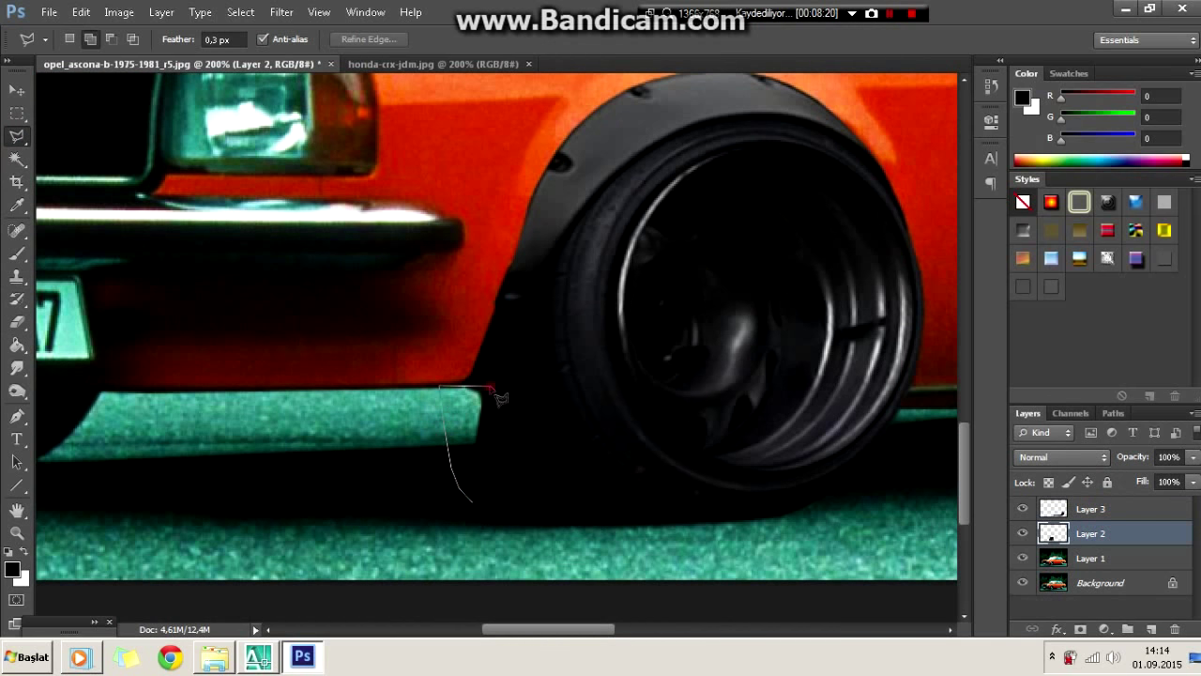
double_click(493, 428)
key("b")
left_click(16, 137)
scroll(474, 518, "down", 3)
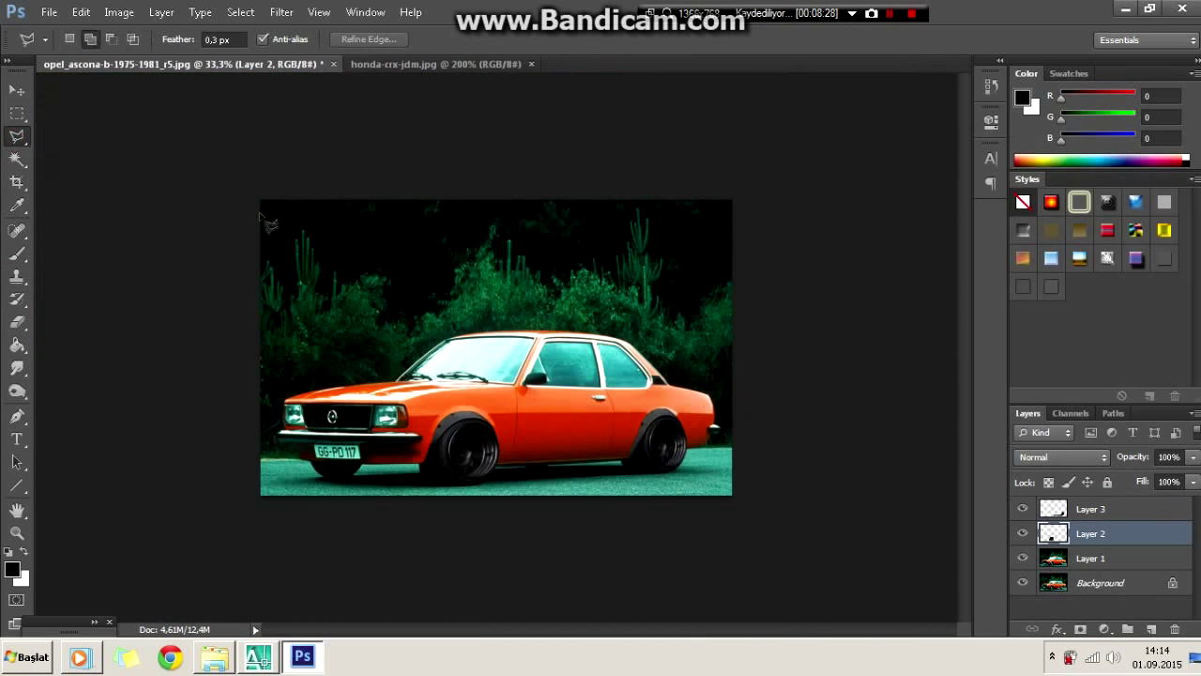
scroll(474, 518, "up", 2)
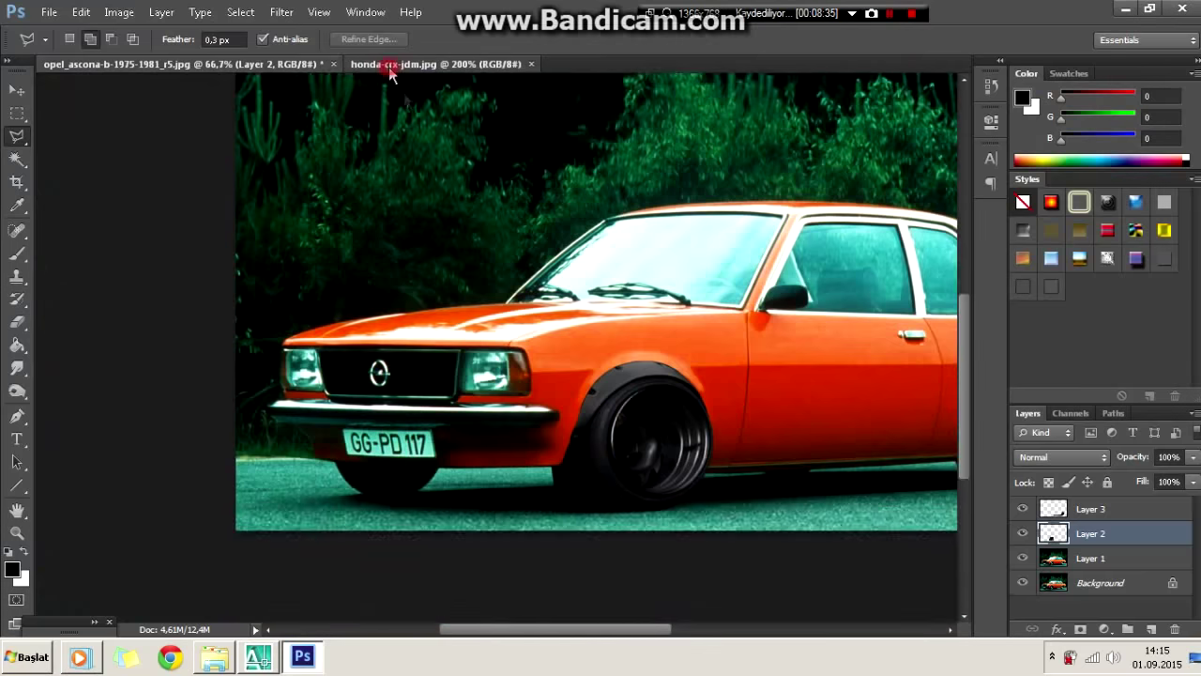
left_click(389, 62)
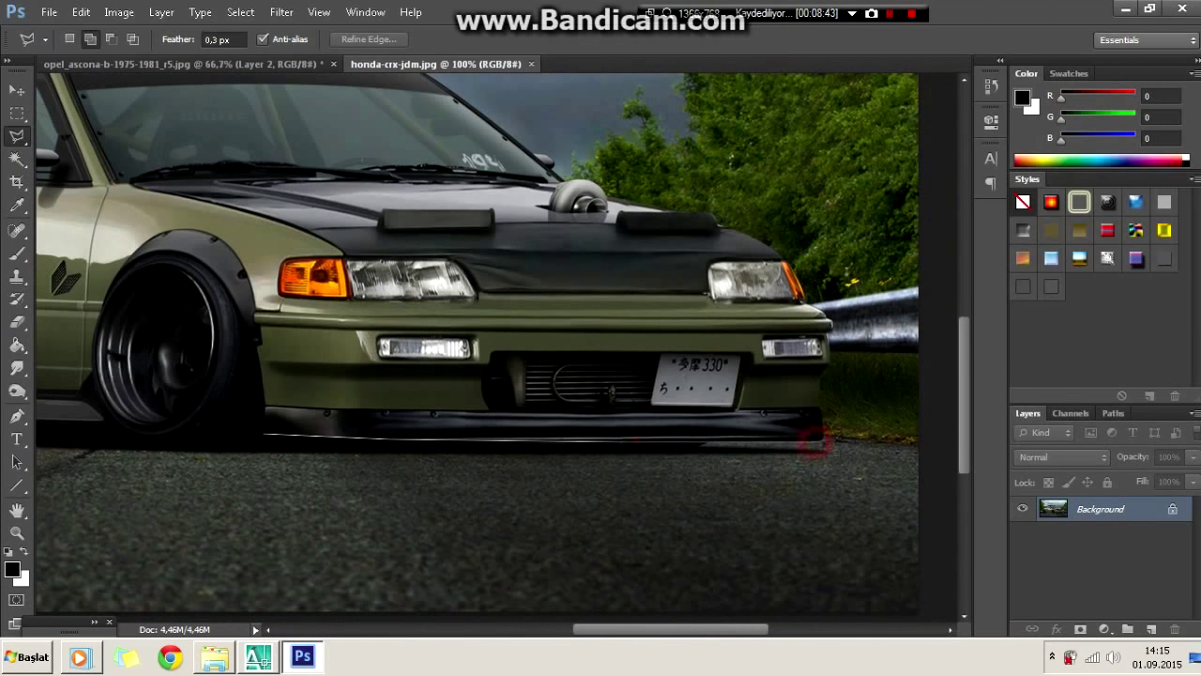
Step: Paste the CRX front lip into the Ascona, flip it horizontally and place it under the bumper
key("ctrl+c")
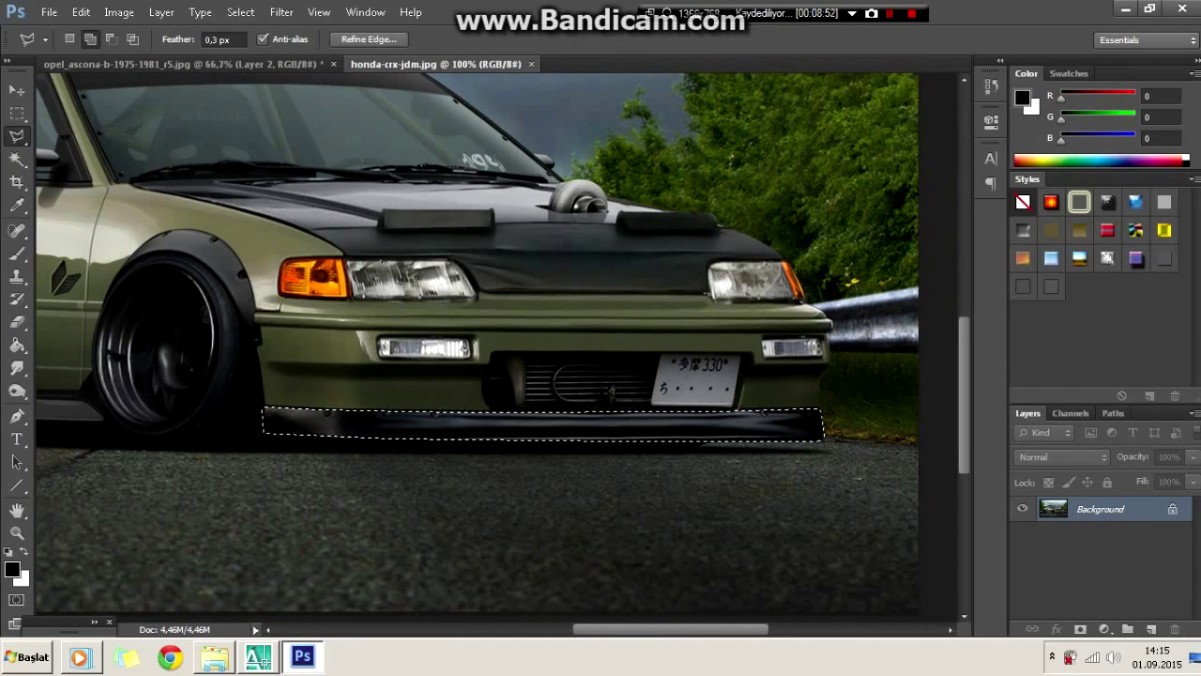
left_click(178, 63)
key("ctrl+v")
key("ctrl+t")
right_click(555, 344)
left_click(611, 558)
left_click_drag(654, 394, 549, 473)
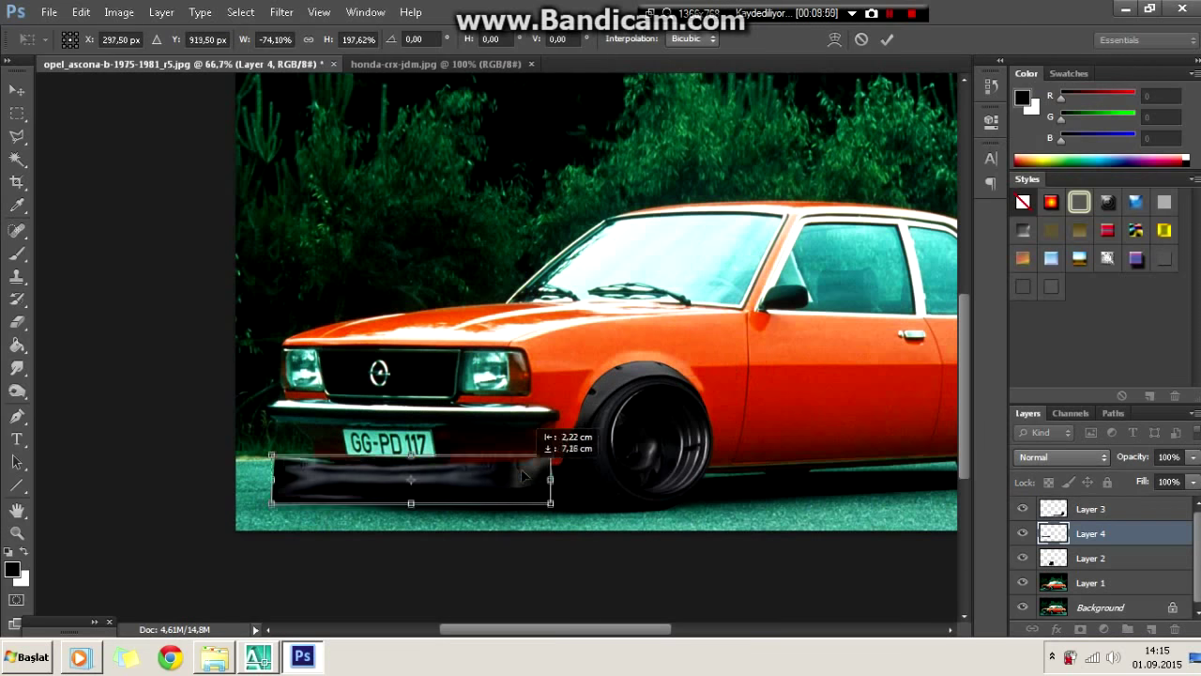
Step: Skew and flip the lip piece, adjust its lower-left corner, and apply the transform
scroll(549, 474, "up", 1)
scroll(549, 474, "up", 1)
scroll(549, 474, "up", 1)
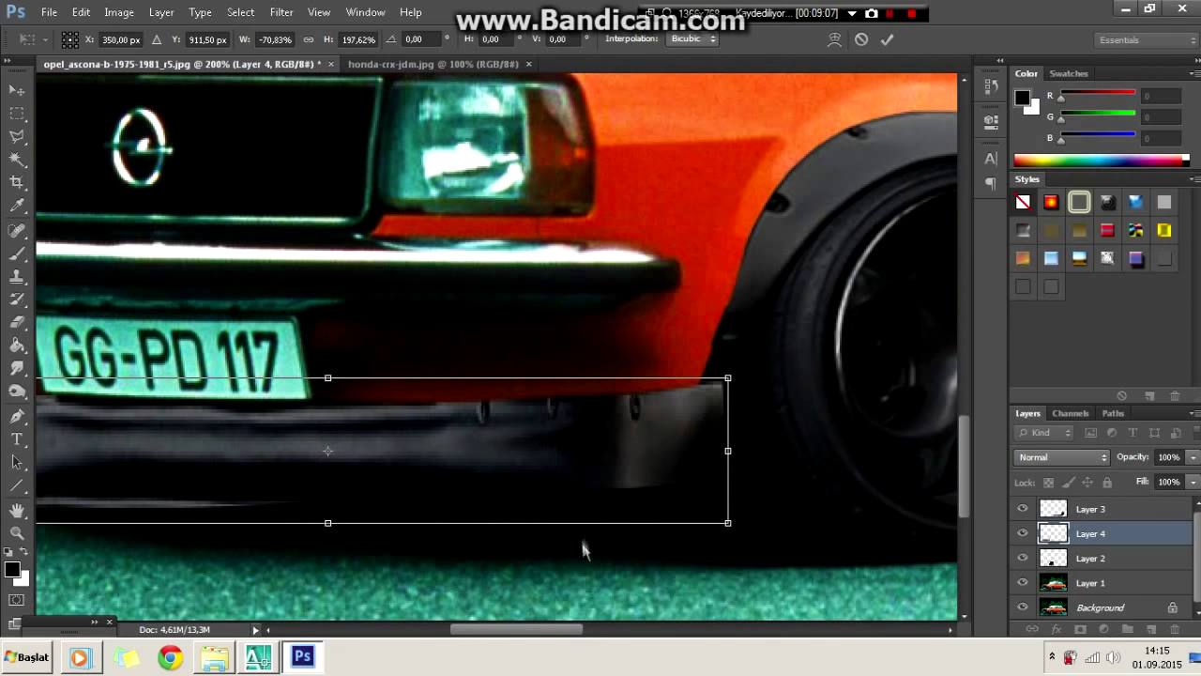
left_click_drag(608, 524, 566, 524)
scroll(298, 532, "left", 5)
right_click(299, 532)
left_click(340, 520)
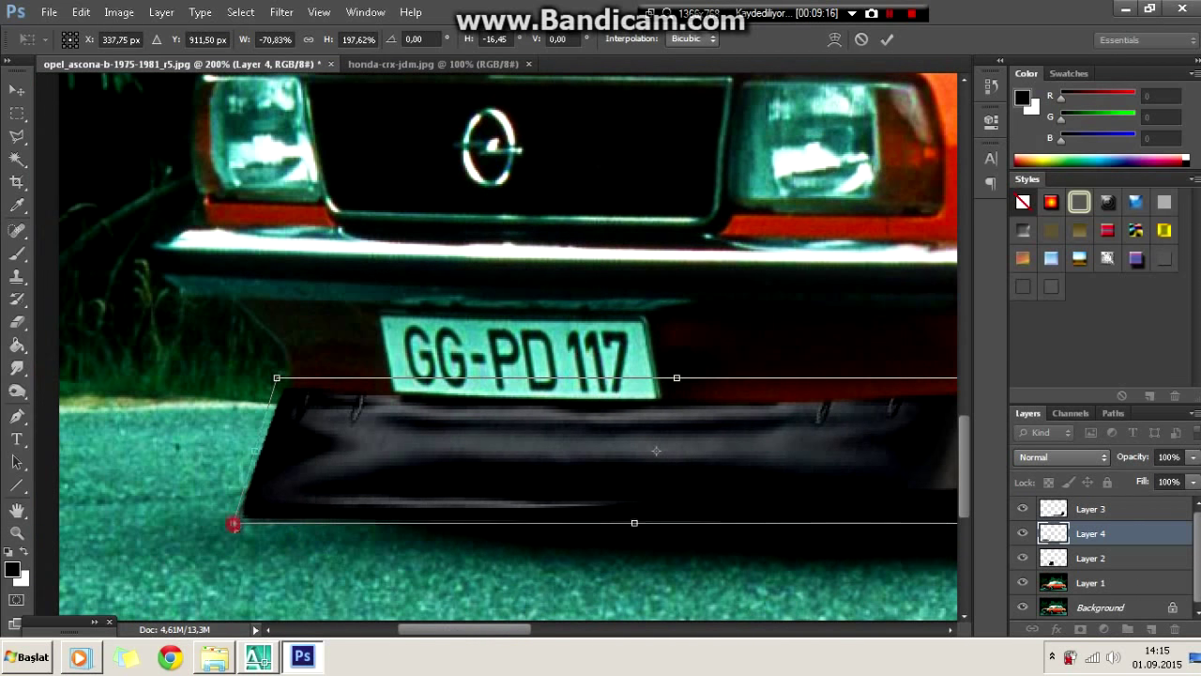
left_click_drag(234, 523, 250, 490)
scroll(478, 379, "right", 8)
left_click(887, 40)
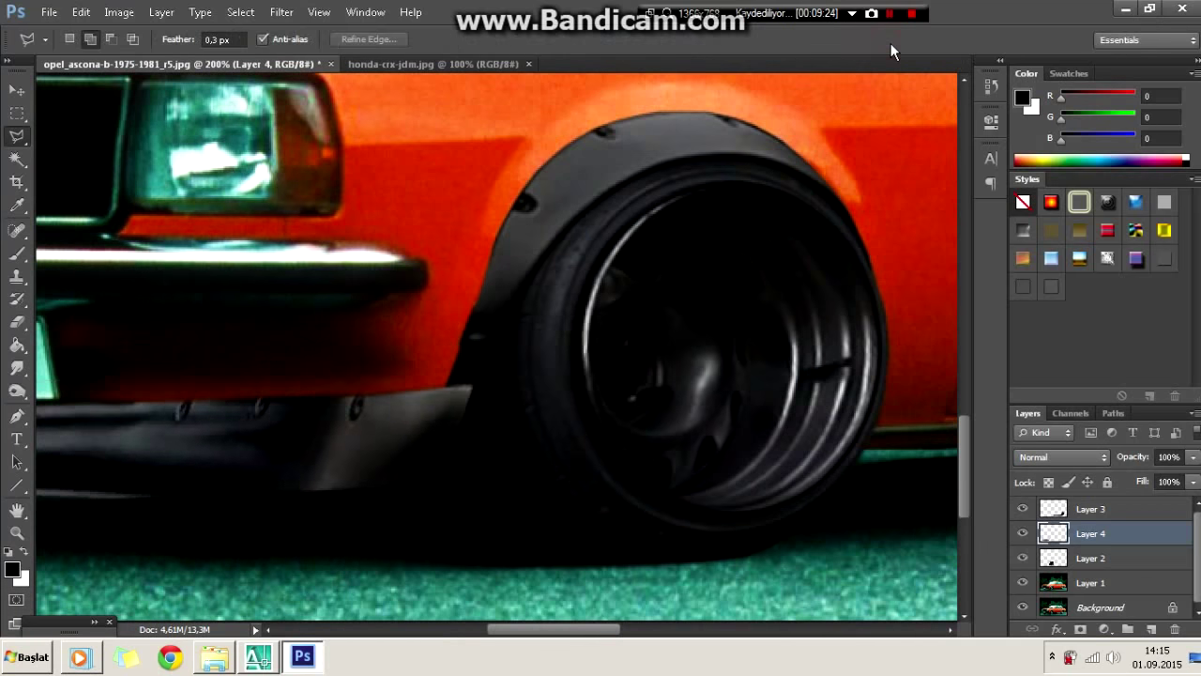
Step: Hide Layer 4, select the licence plate, and paint over it dark on Layer 1
key("ctrl+minus")
scroll(479, 583, "up", 2)
scroll(478, 584, "up", 3)
scroll(479, 584, "up", 2)
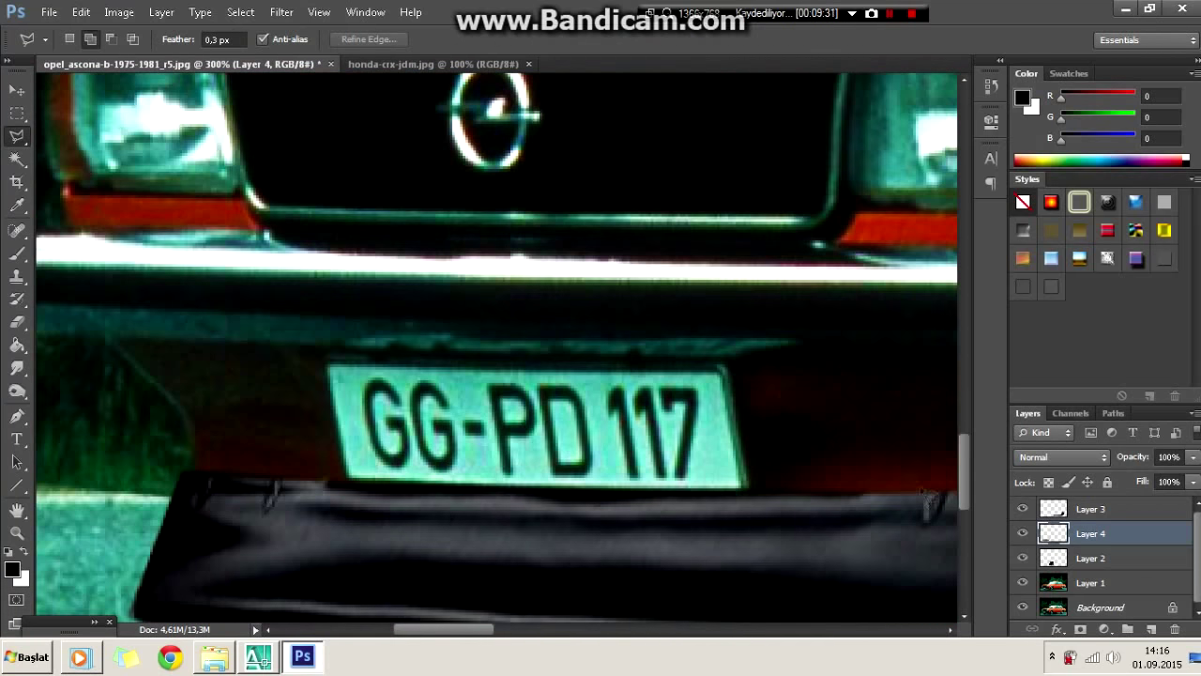
left_click(1023, 533)
left_click(740, 350)
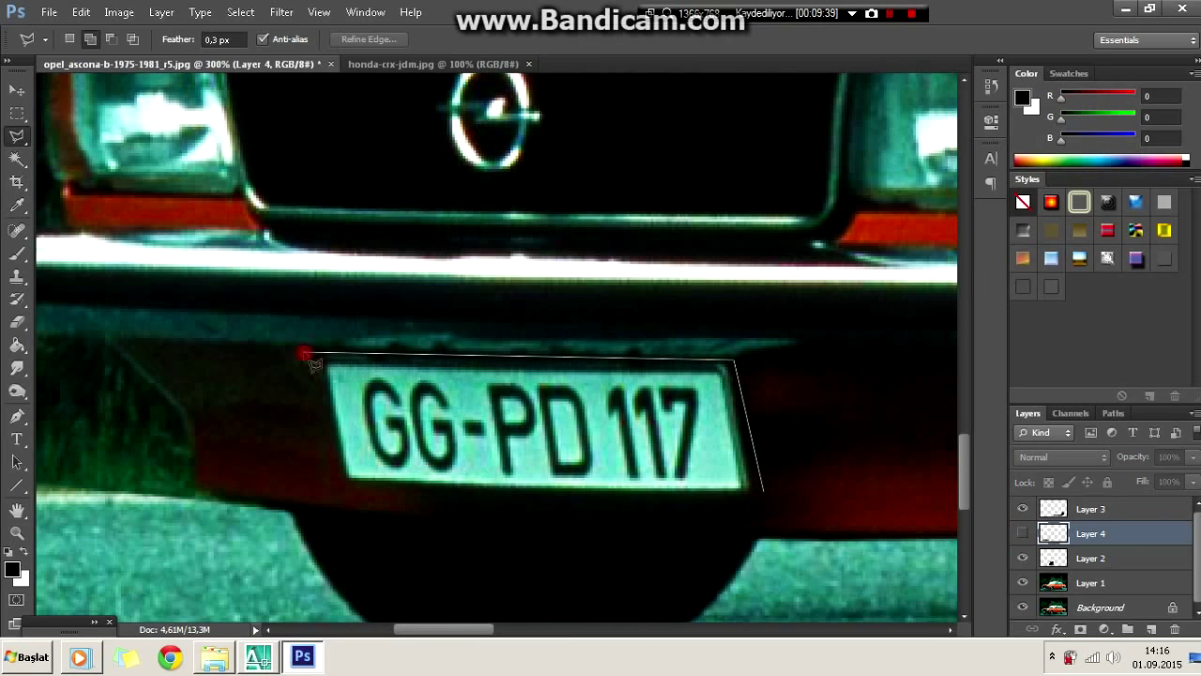
double_click(762, 511)
key("b")
left_click(199, 433, "alt")
left_click(1089, 583)
left_click_drag(375, 422, 713, 432)
Step: Undo the last stroke and start transforming the pasted side skirt piece
key("ctrl+z")
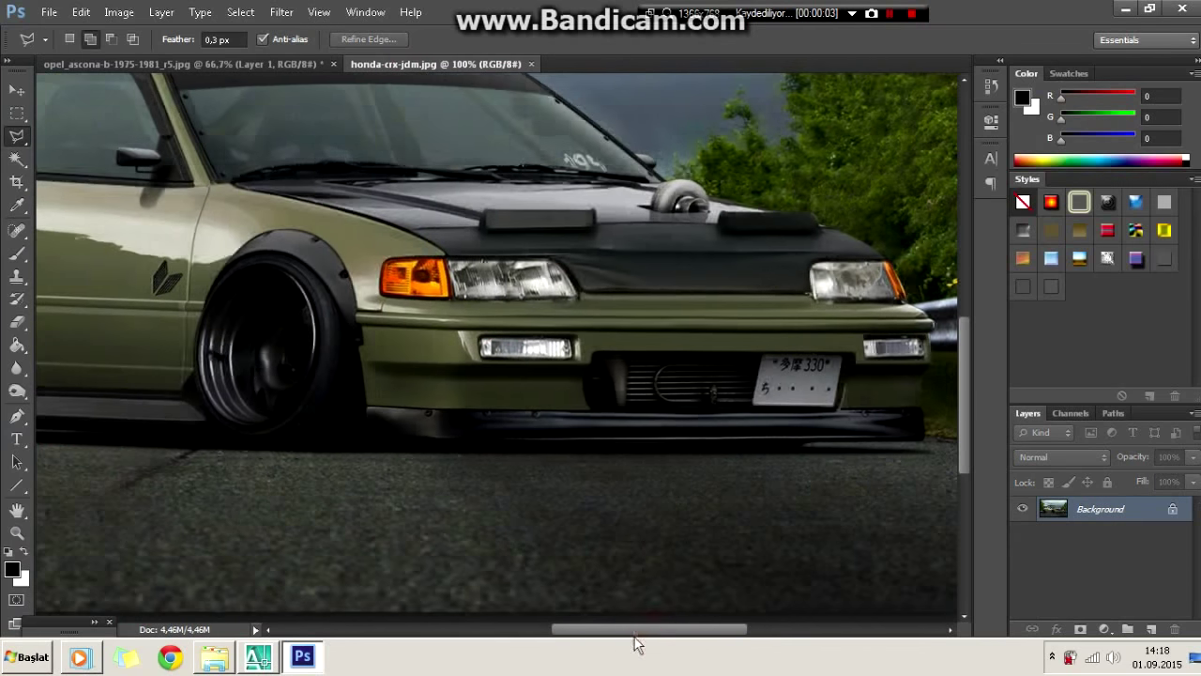
scroll(848, 478, "right", 5)
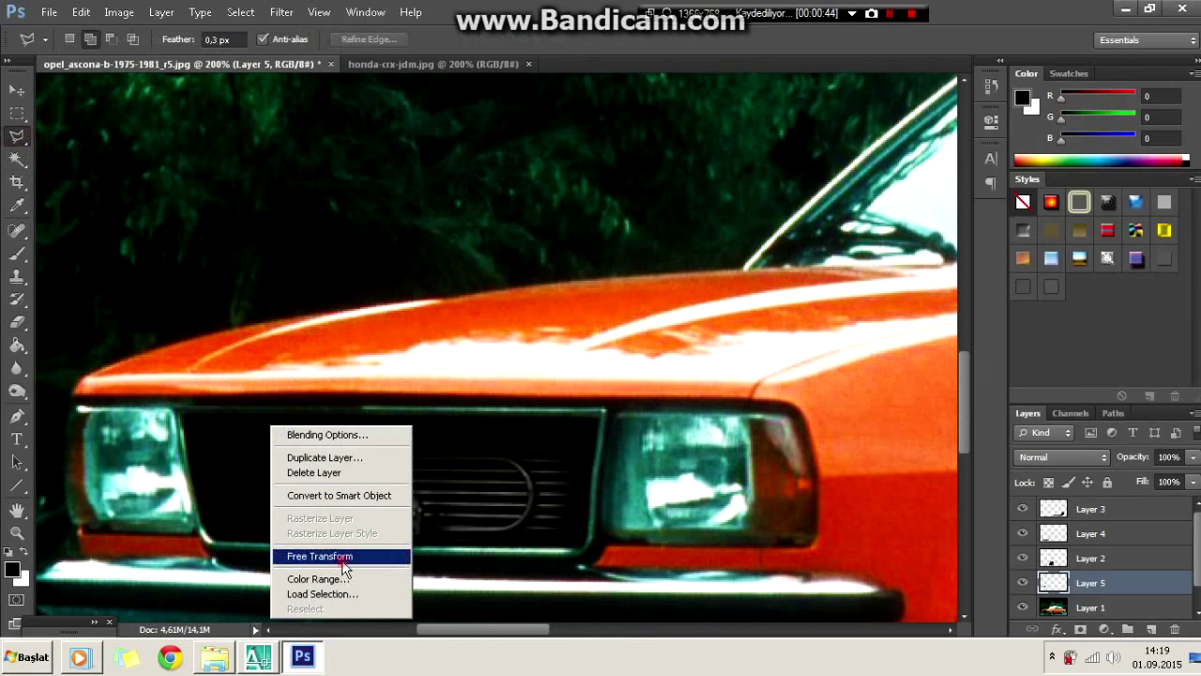
left_click(345, 557)
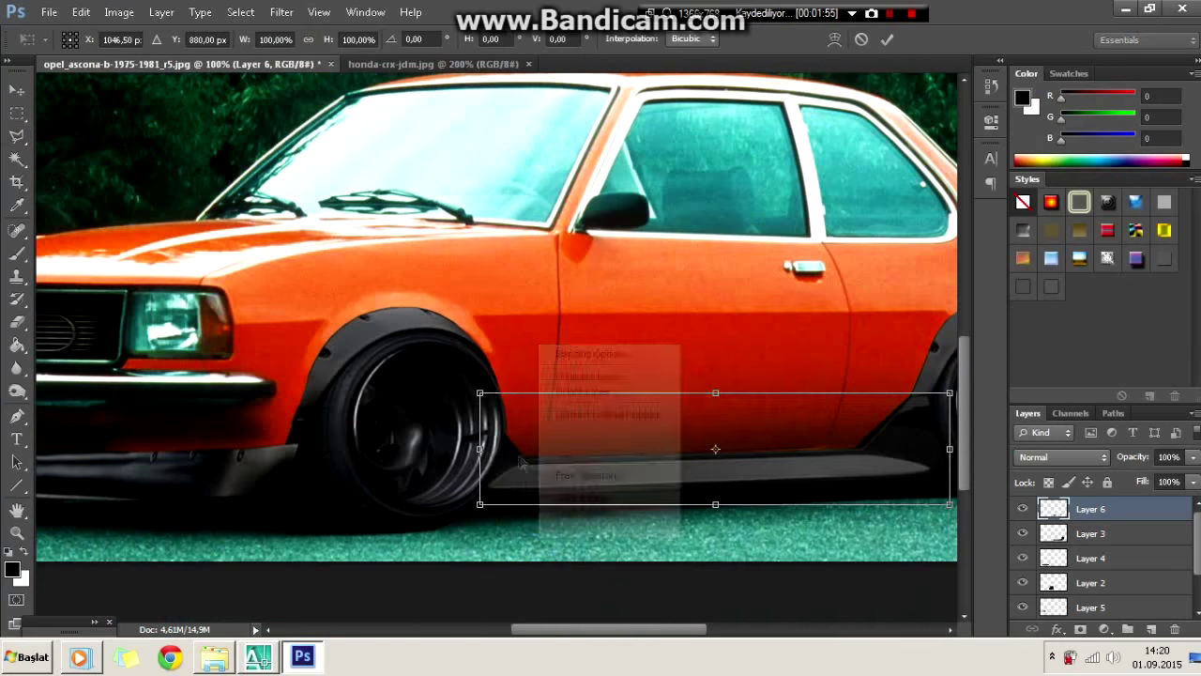
left_click(472, 463)
Step: Skew the side skirt's left end down to follow the sill and commit it
right_click(474, 484)
left_click(525, 281)
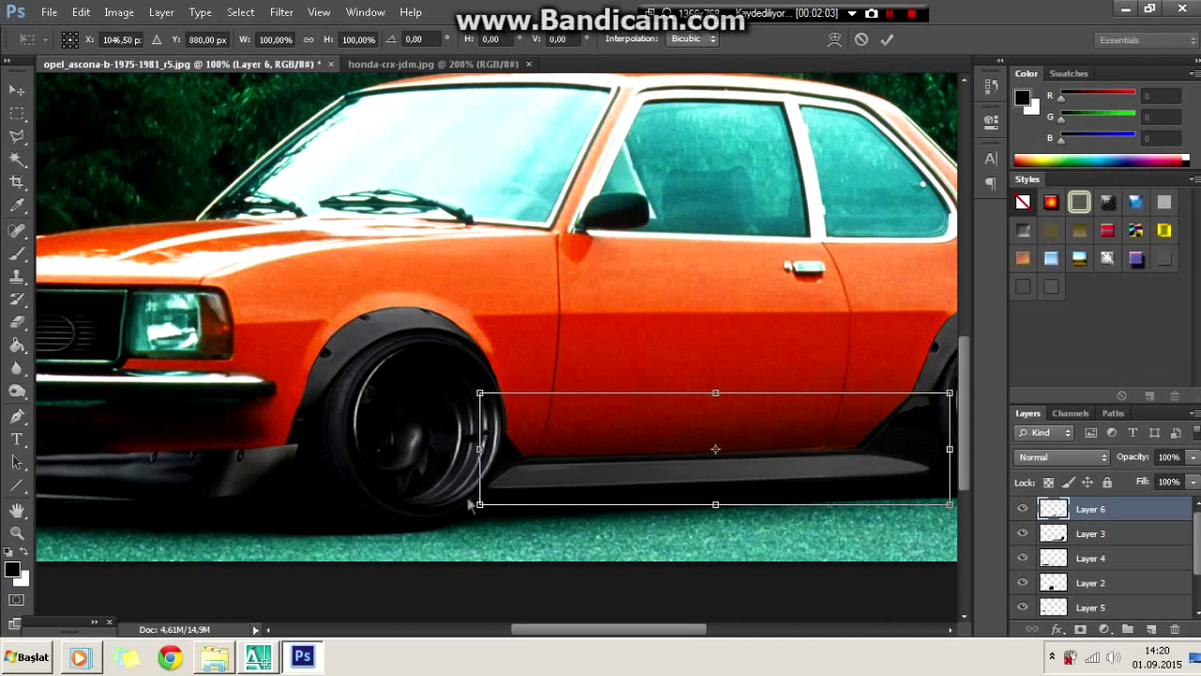
left_click_drag(480, 449, 479, 456)
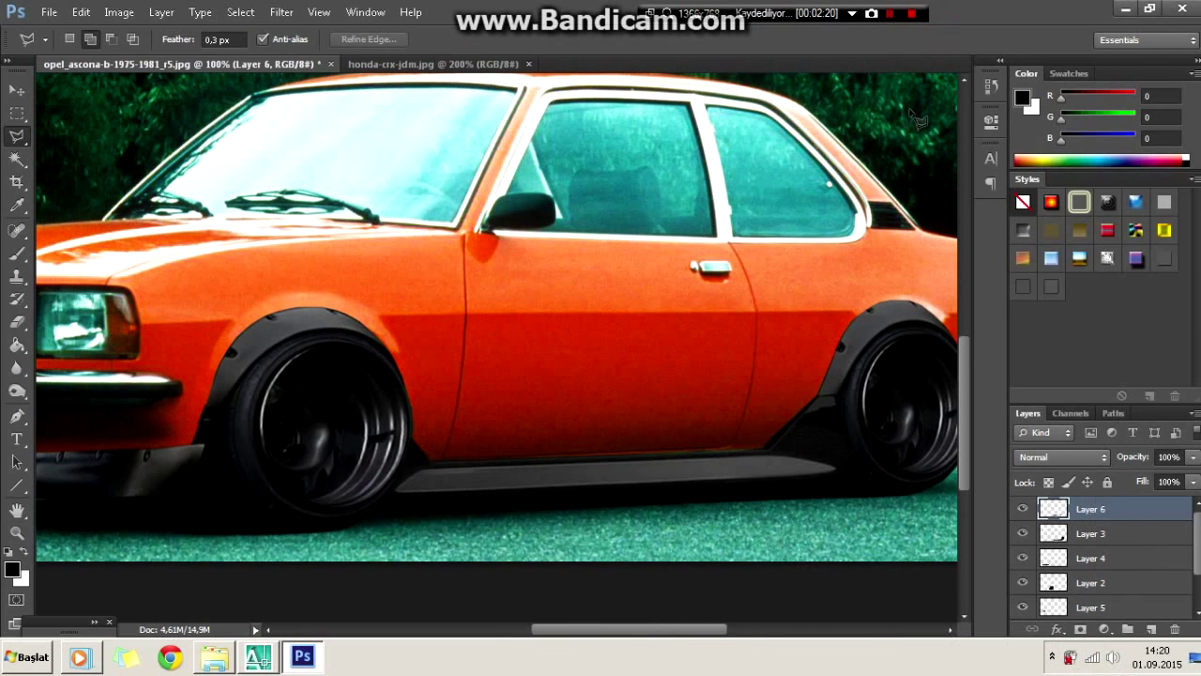
key("ctrl+minus")
key("ctrl+minus")
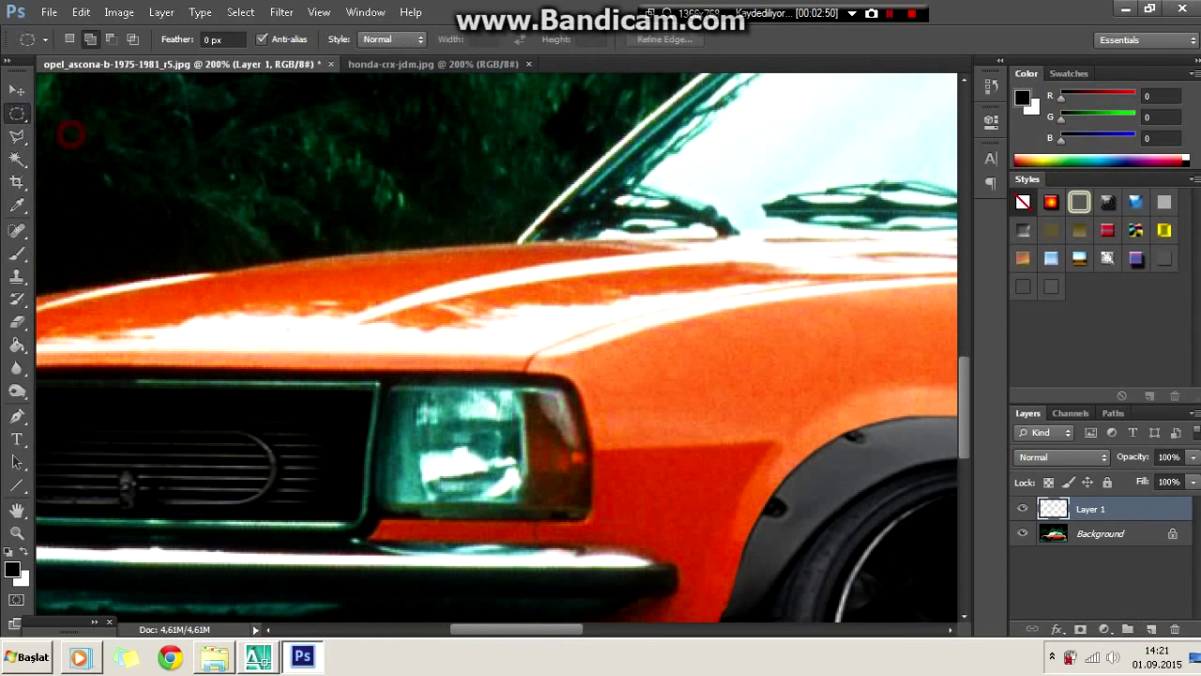
Step: Select the right headlight with an ellipse and stroke it with a white ring
left_click_drag(418, 381, 507, 507)
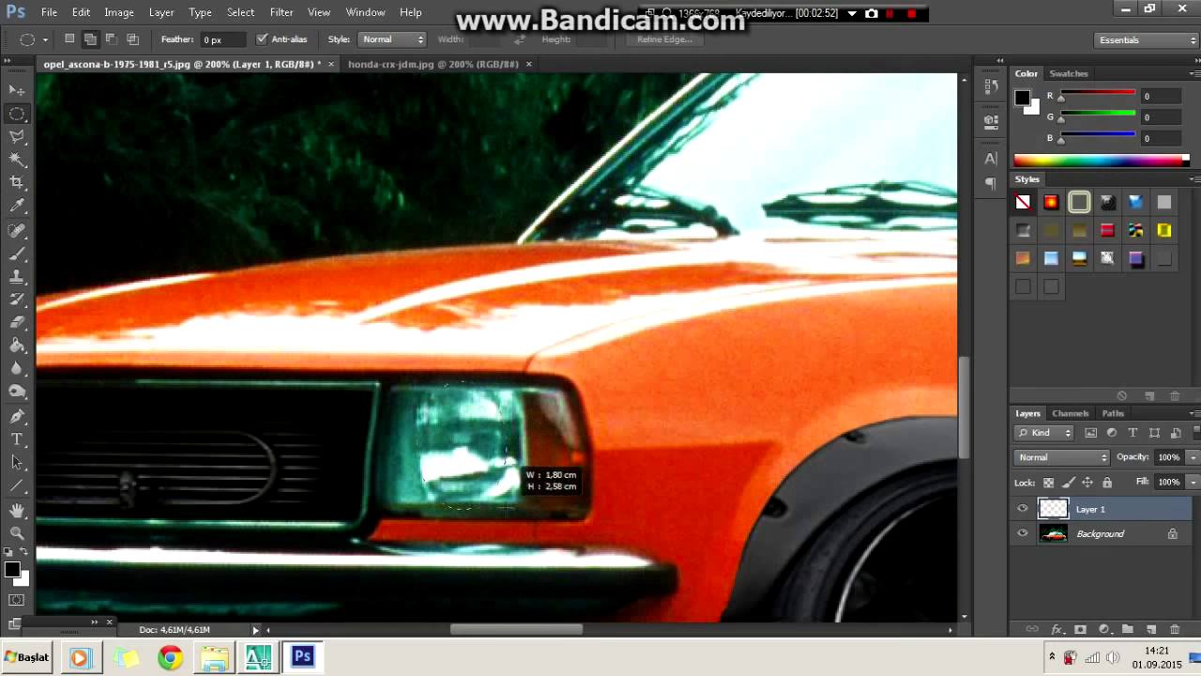
key("b")
left_click(89, 40)
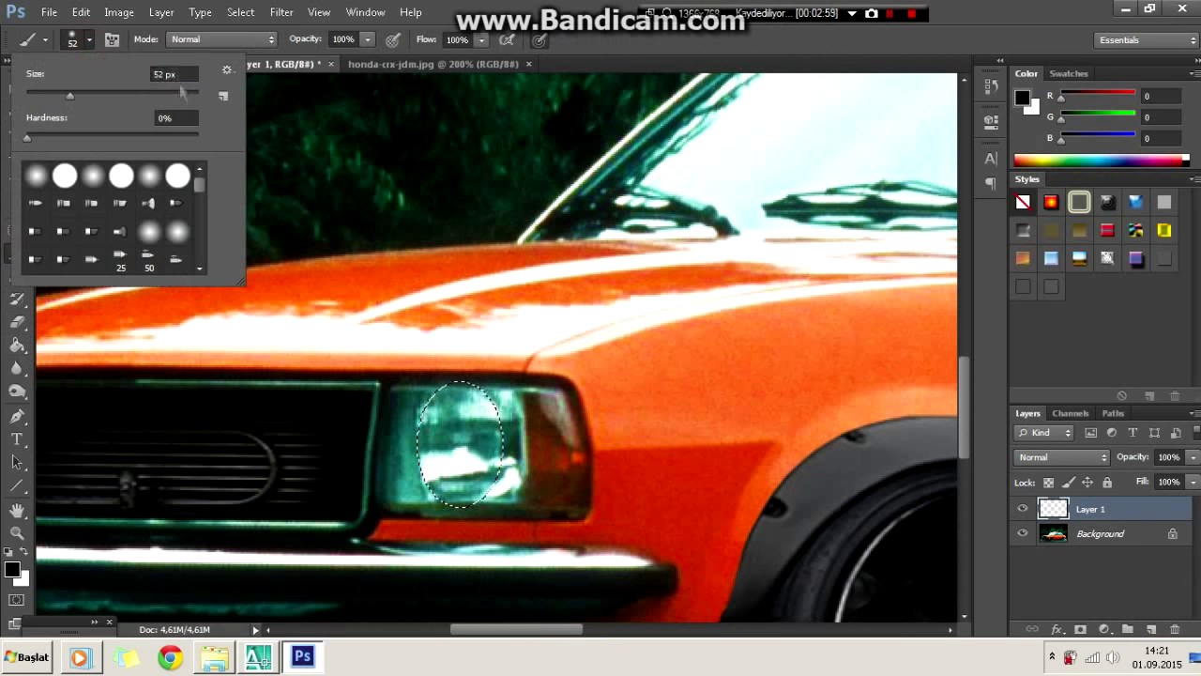
left_click(12, 569)
left_click(1094, 169)
key("m")
right_click(410, 356)
left_click(441, 566)
right_click(397, 228)
left_click(413, 236)
key("ctrl+minus")
Step: Give the ring layer a bright blue Outer Glow with increased spread and size
double_click(1126, 509)
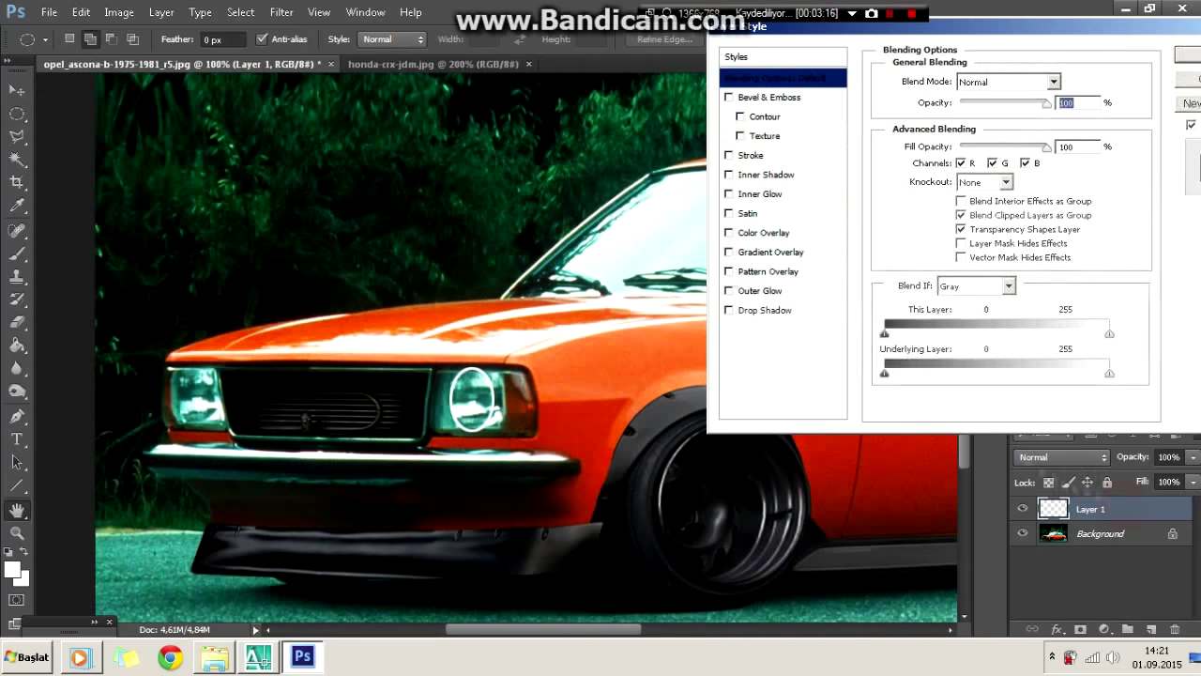
left_click(729, 290)
left_click(909, 147)
left_click(903, 185)
left_click_drag(936, 371, 940, 282)
left_click(1097, 172)
left_click_drag(1011, 102, 1032, 102)
left_click_drag(967, 232, 967, 216)
left_click(1186, 57)
Step: Lower the glowing ring layer's opacity to 65% and duplicate the layer
left_click(1192, 457)
left_click_drag(1190, 478, 1152, 481)
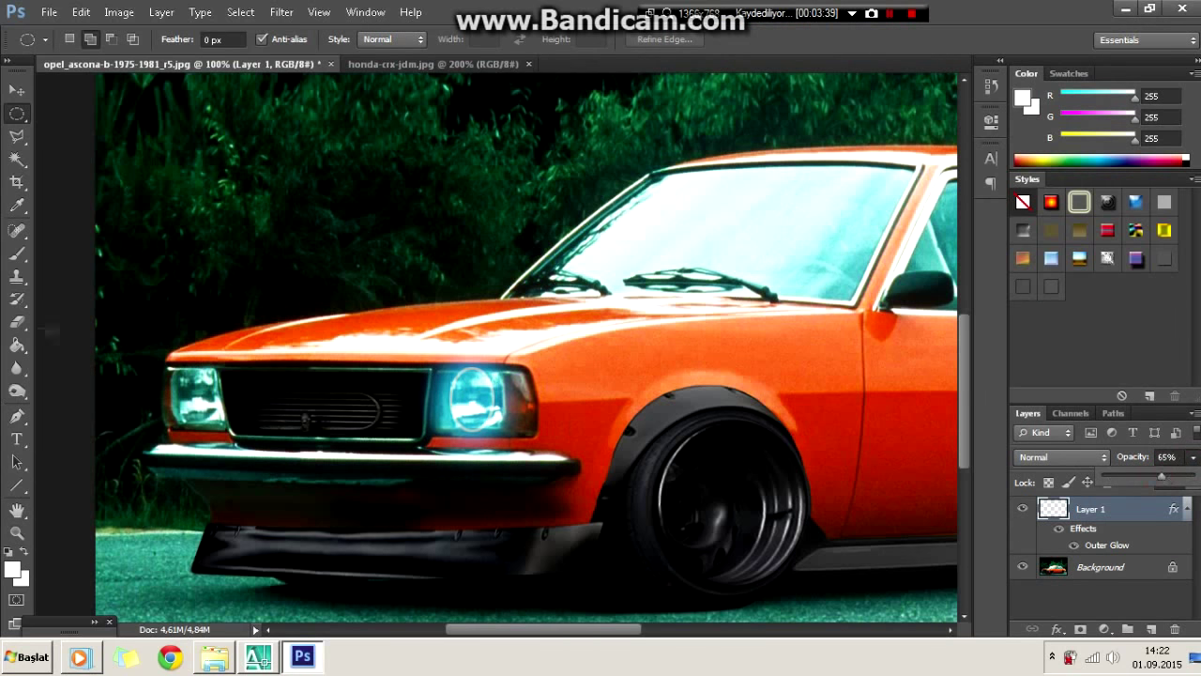
key("e")
key("ctrl+plus")
key("ctrl+minus")
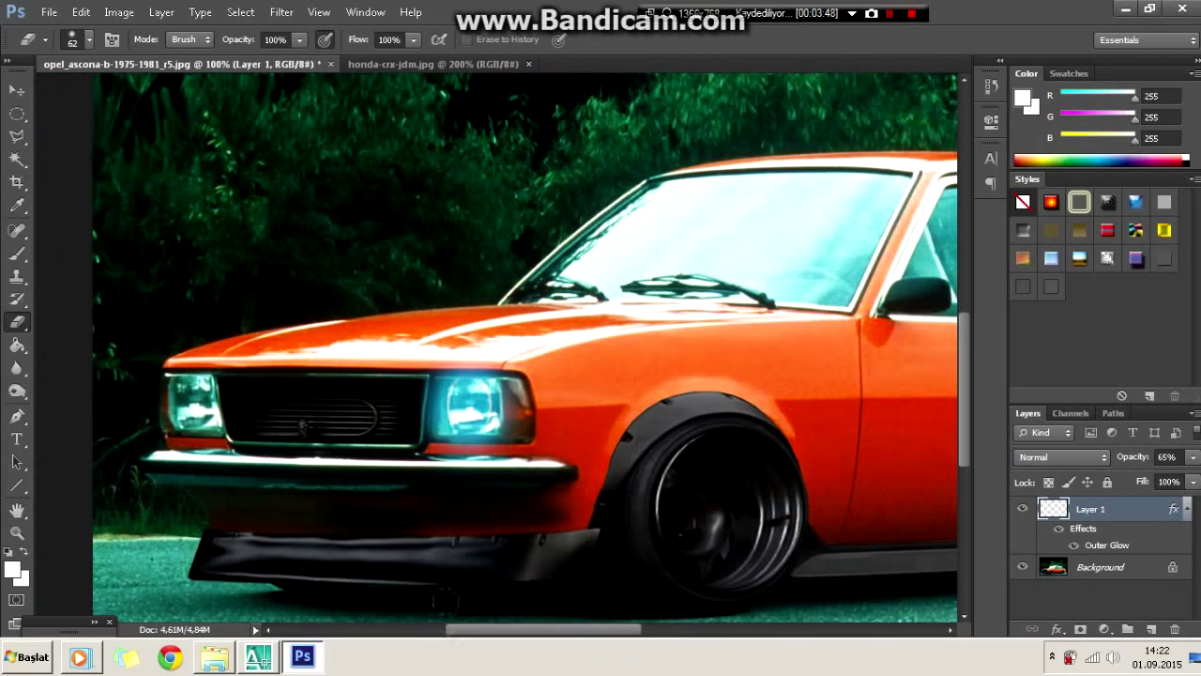
scroll(525, 522, "left", 5)
key("ctrl+j")
Step: Flip the copied ring horizontally and move it onto the left headlight
right_click(773, 388)
left_click(817, 523)
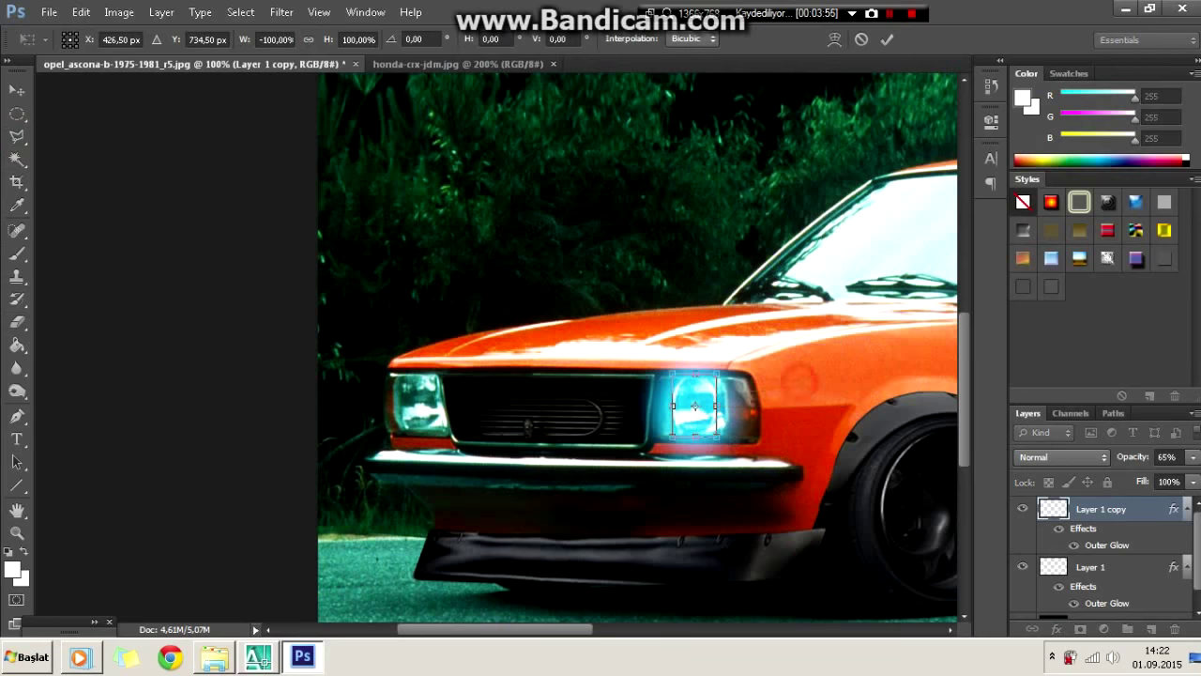
left_click_drag(700, 408, 419, 406)
key("Return")
key("ctrl+minus")
key("ctrl+minus")
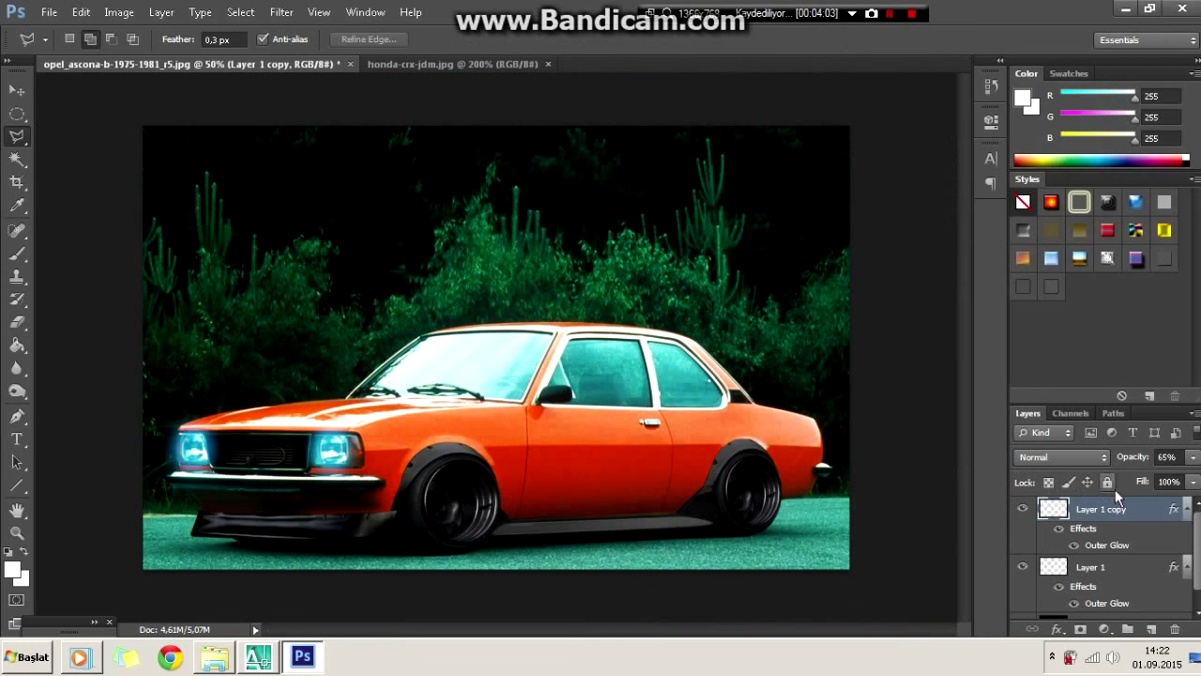
Step: Enlarge the Outer Glow on both ring layers, setting Layer 1's glow size to 150
double_click(1107, 545)
left_click_drag(985, 235, 999, 239)
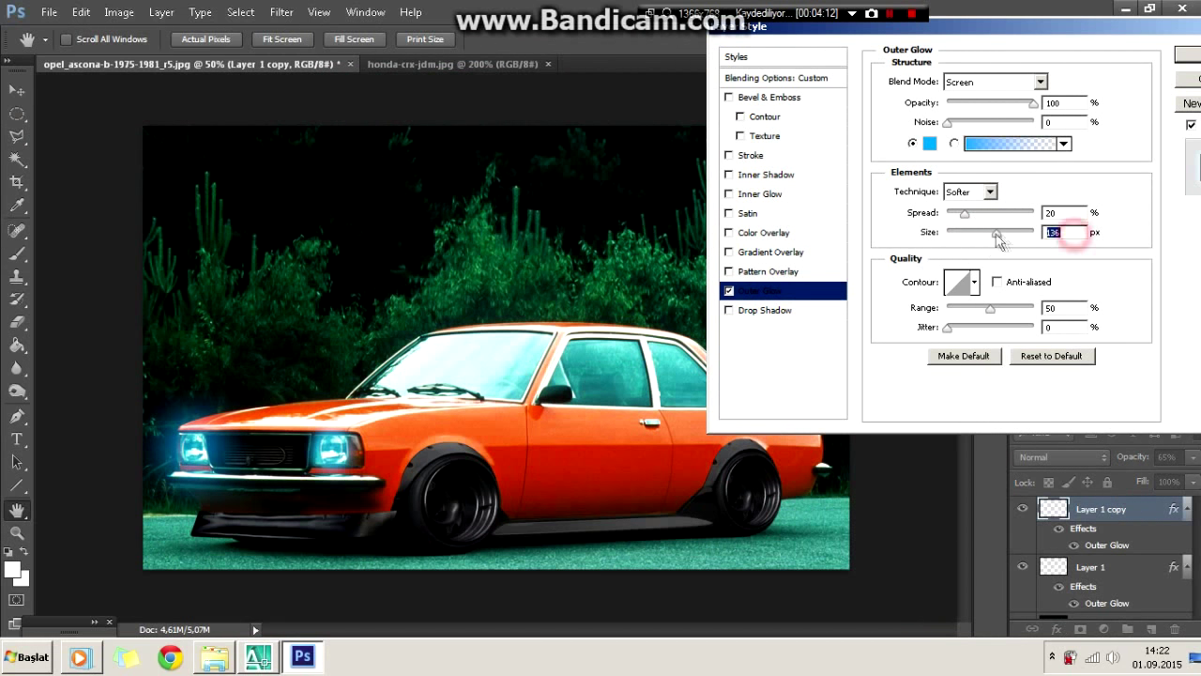
left_click(1187, 58)
left_click(1089, 567)
right_click(1088, 567)
left_click(1060, 35)
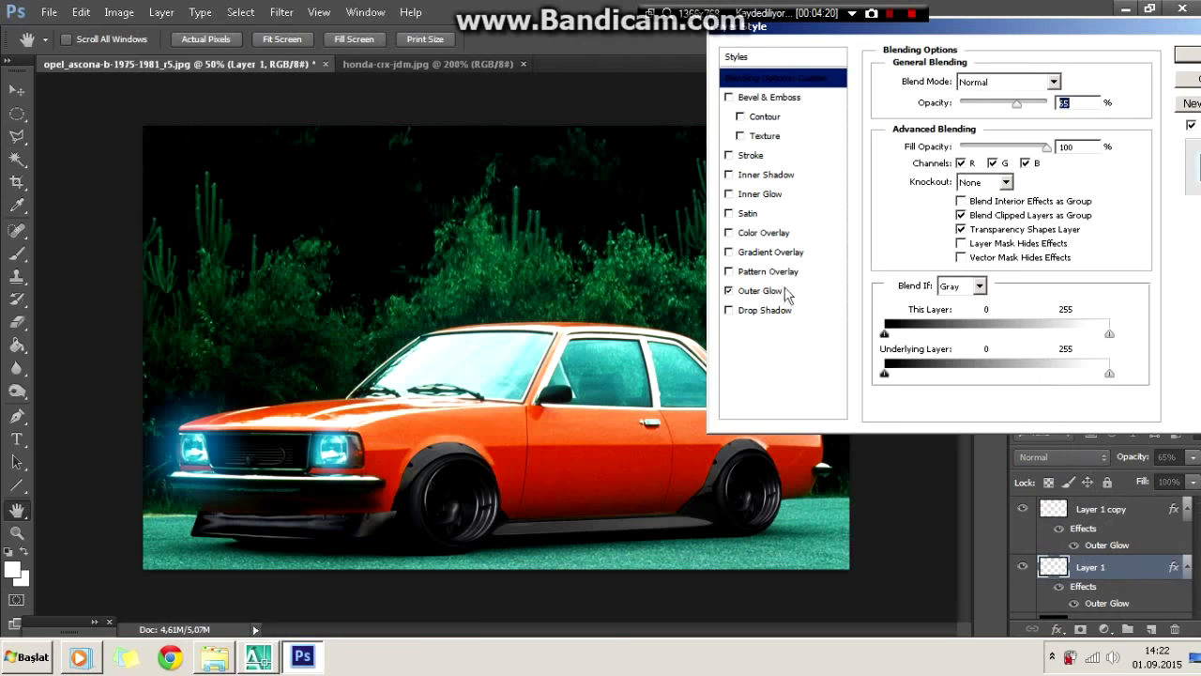
left_click(769, 290)
type("150")
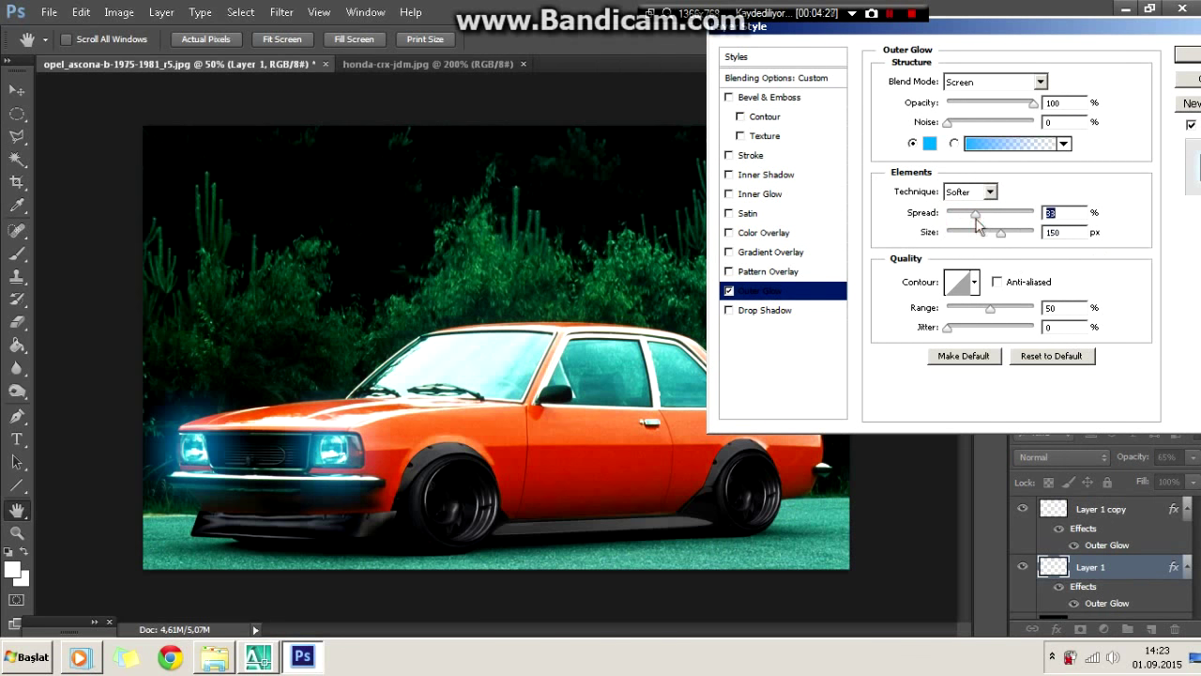
key("Return")
key("l")
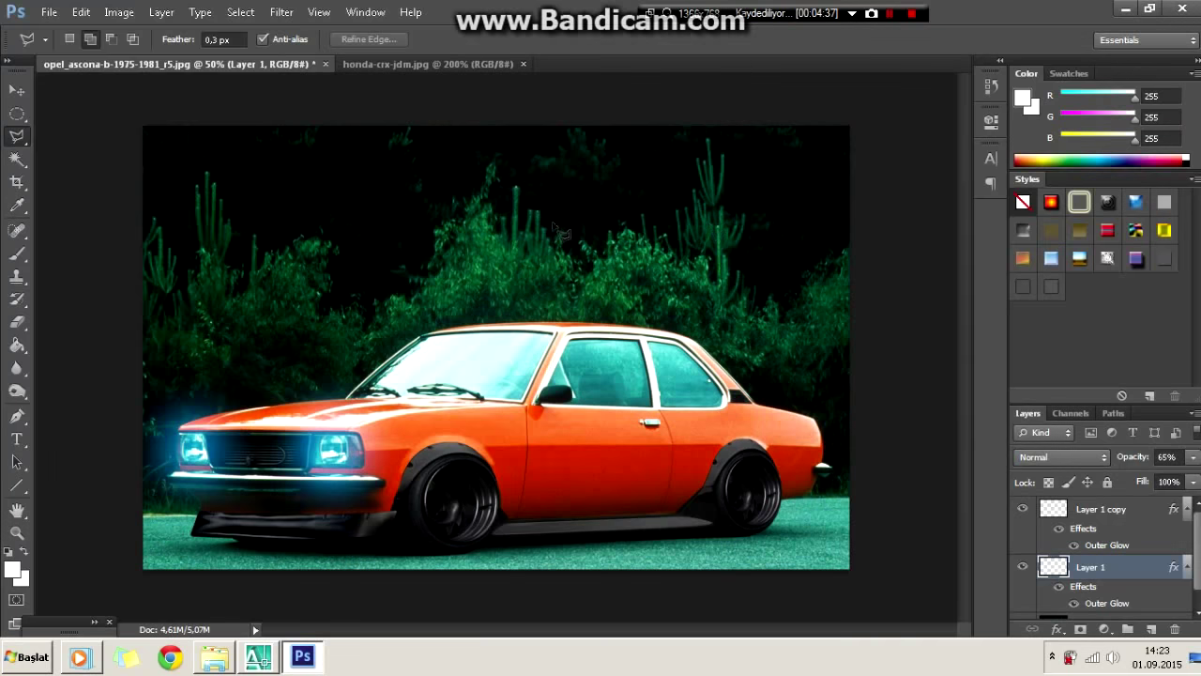
left_click(49, 11)
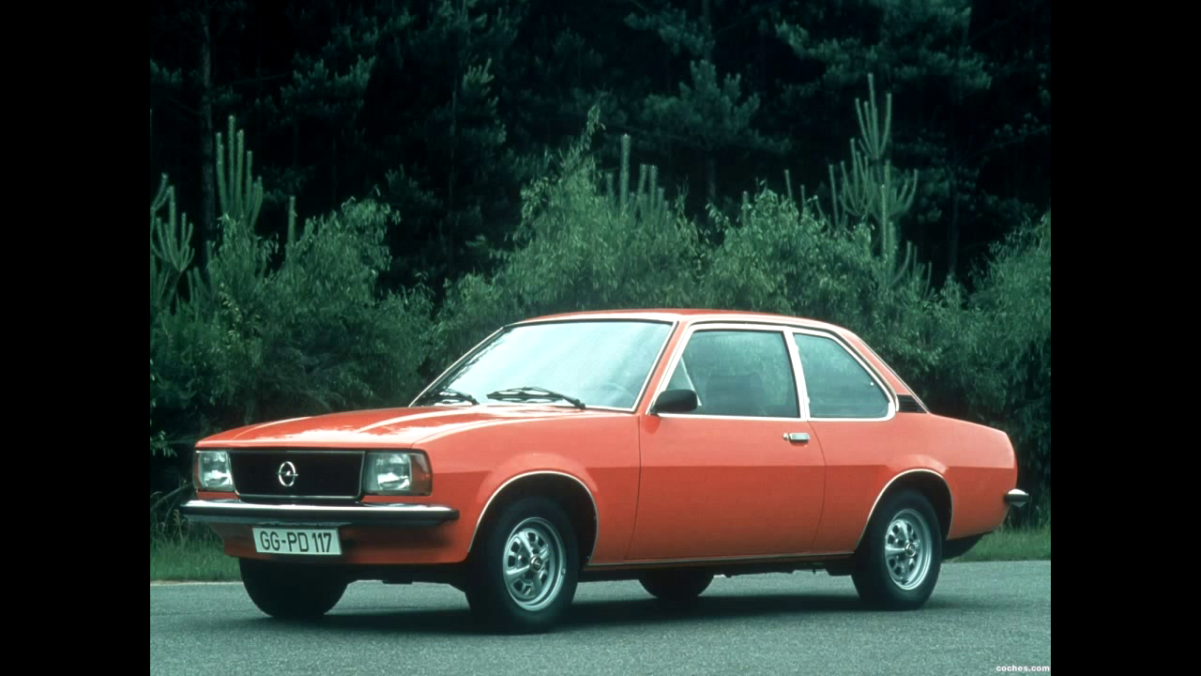